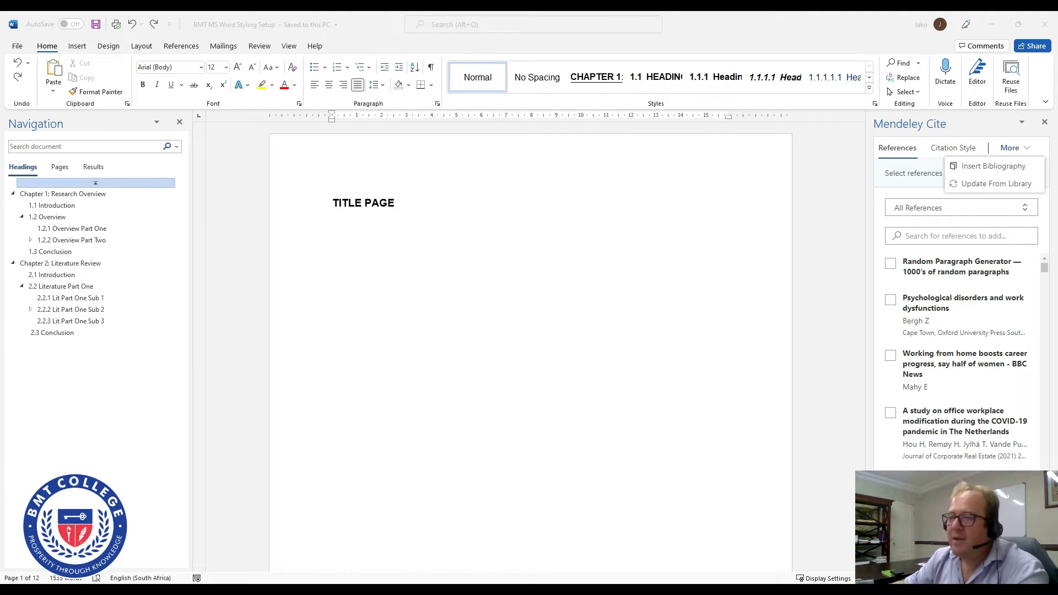
Save the document.
scroll(413, 233, "down", 5)
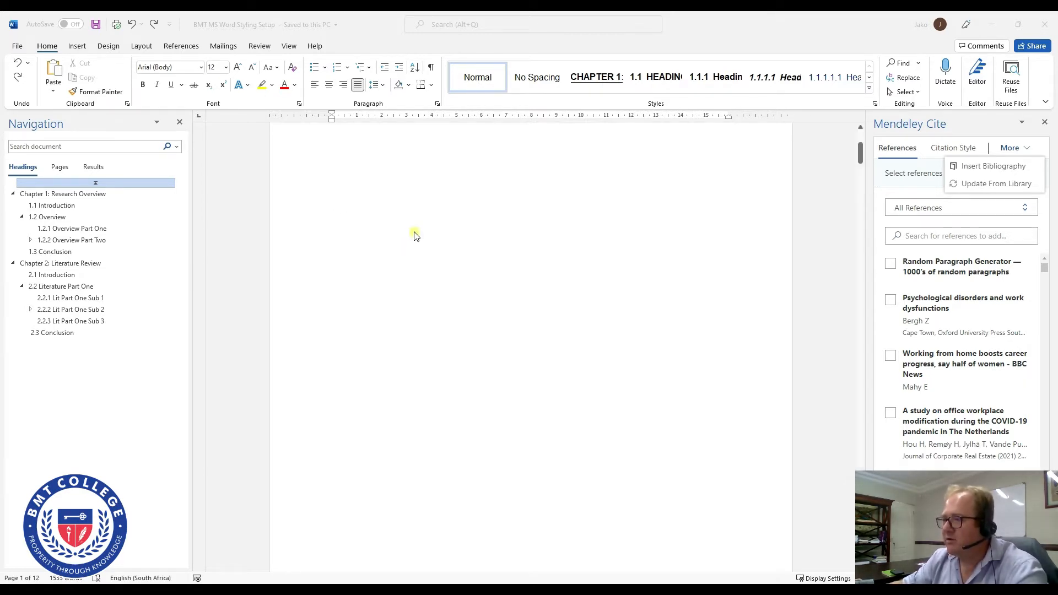
scroll(414, 235, "down", 5)
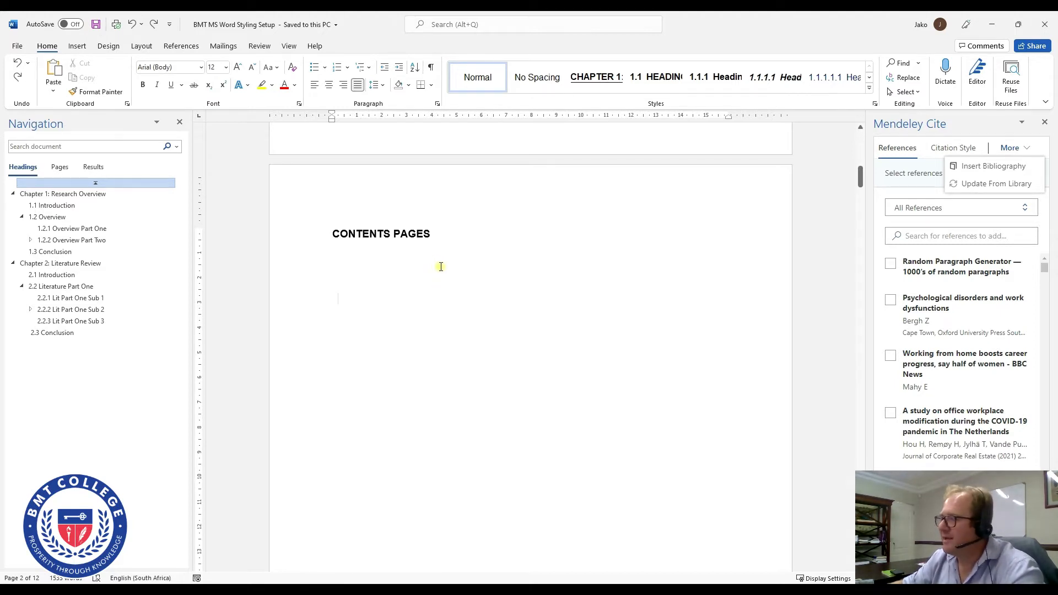
left_click(16, 48)
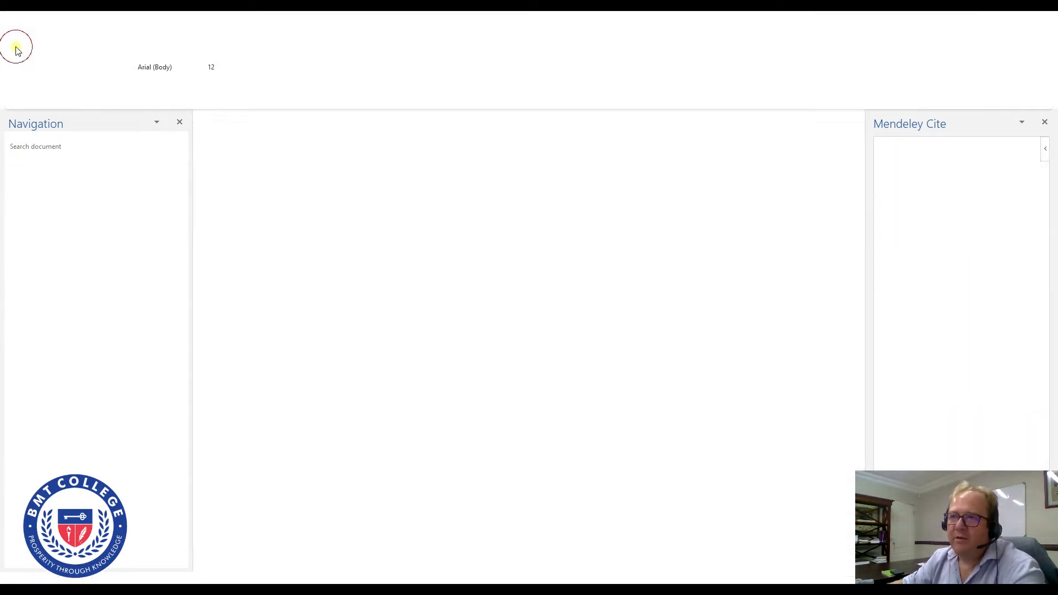
left_click(49, 166)
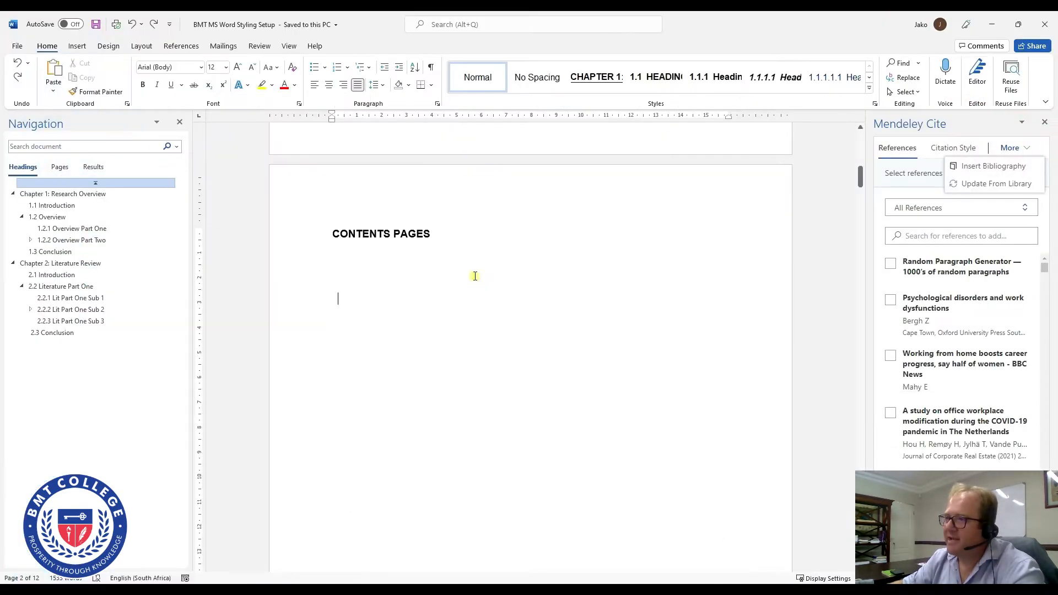
left_click(422, 294)
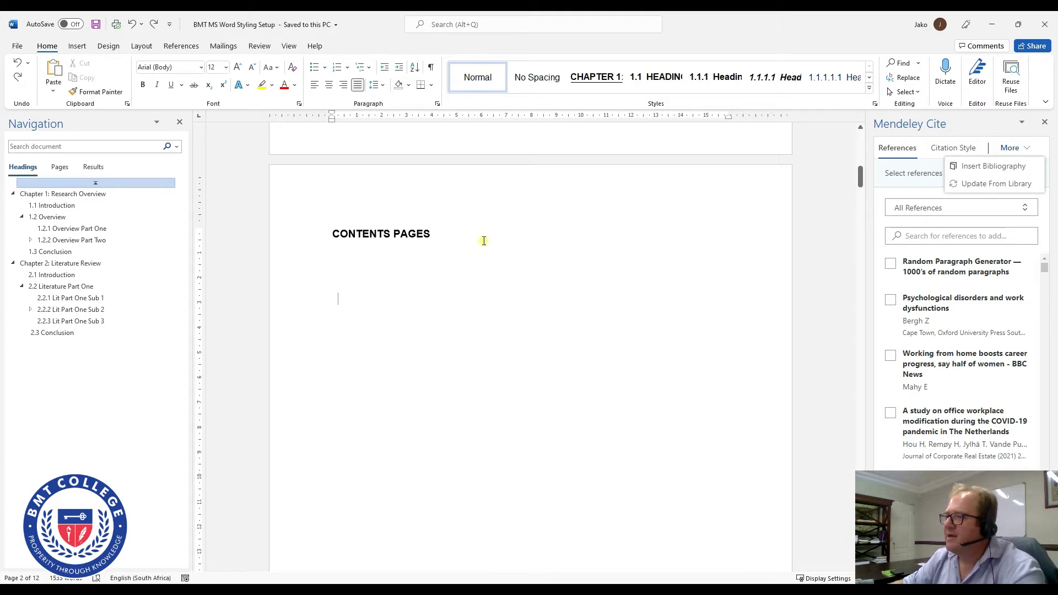
left_click_drag(338, 300, 332, 234)
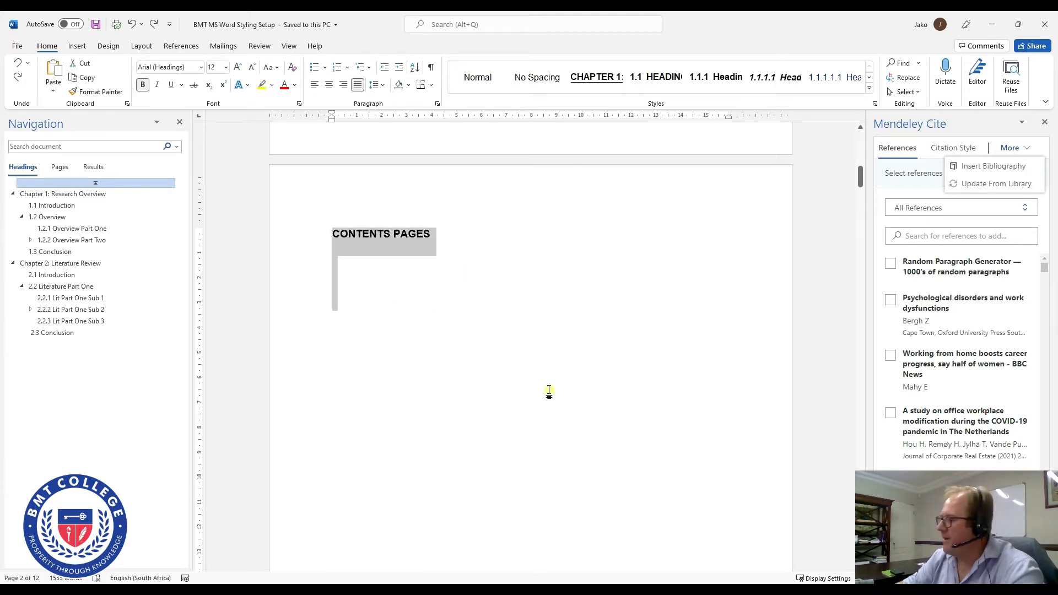
key("BackSpace")
key("BackSpace")
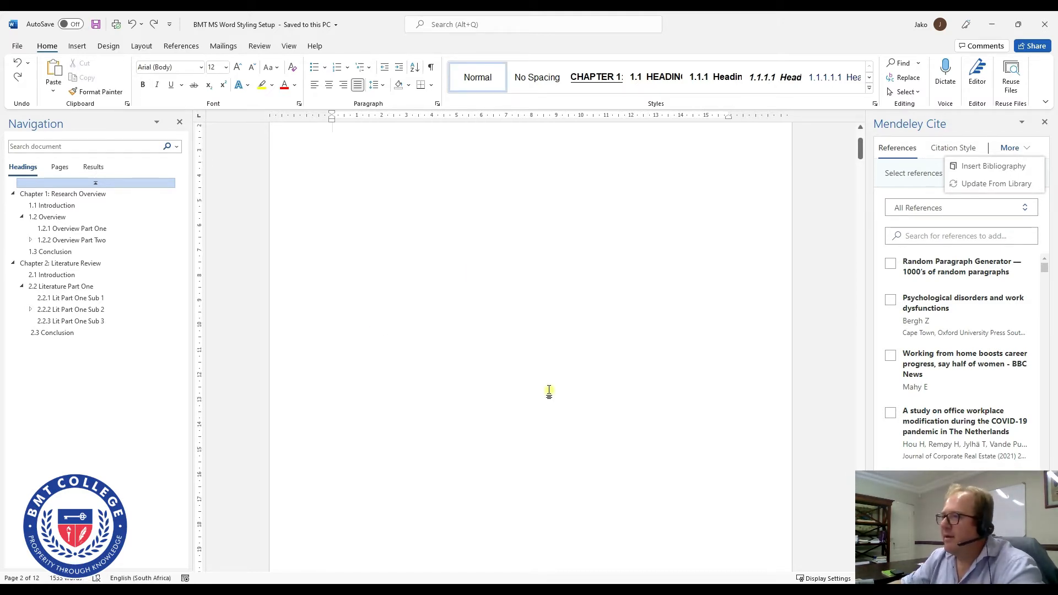
key("ctrl+z")
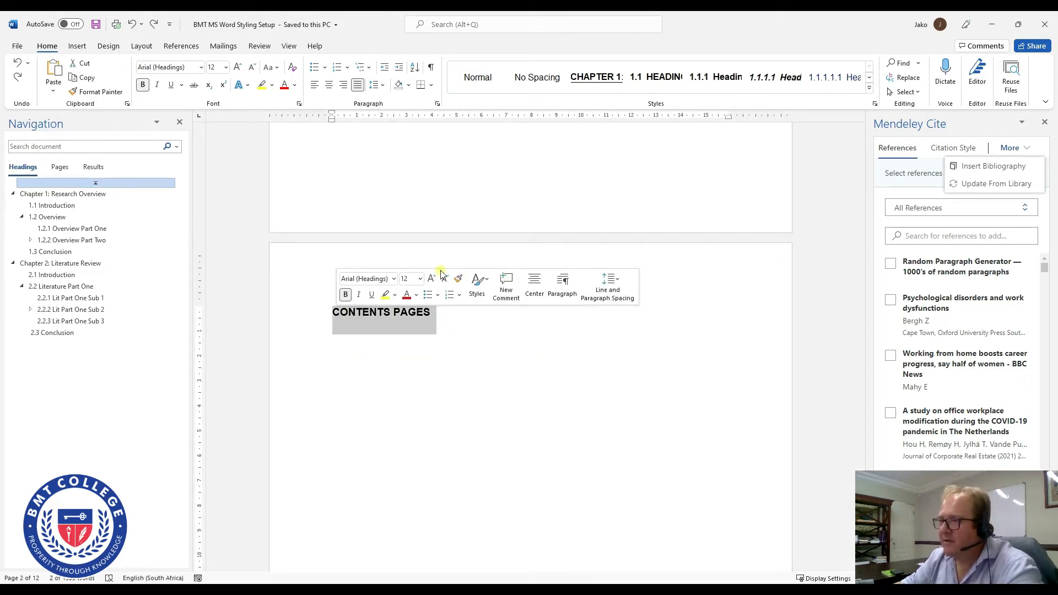
Delete the CONTENTS PAGES heading and open the custom table of contents settings for that spot.
key("BackSpace")
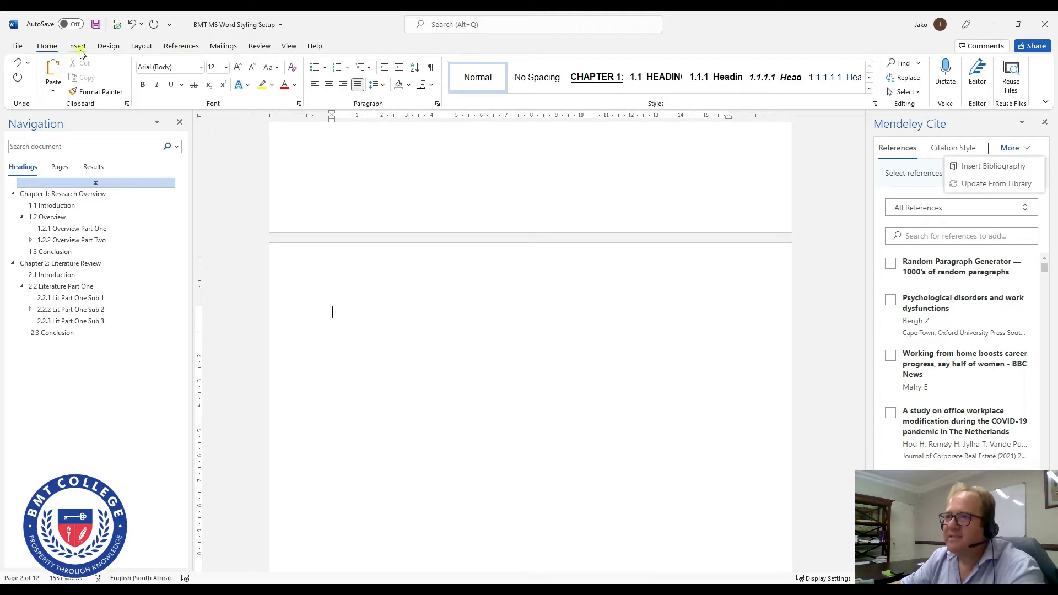
left_click(182, 46)
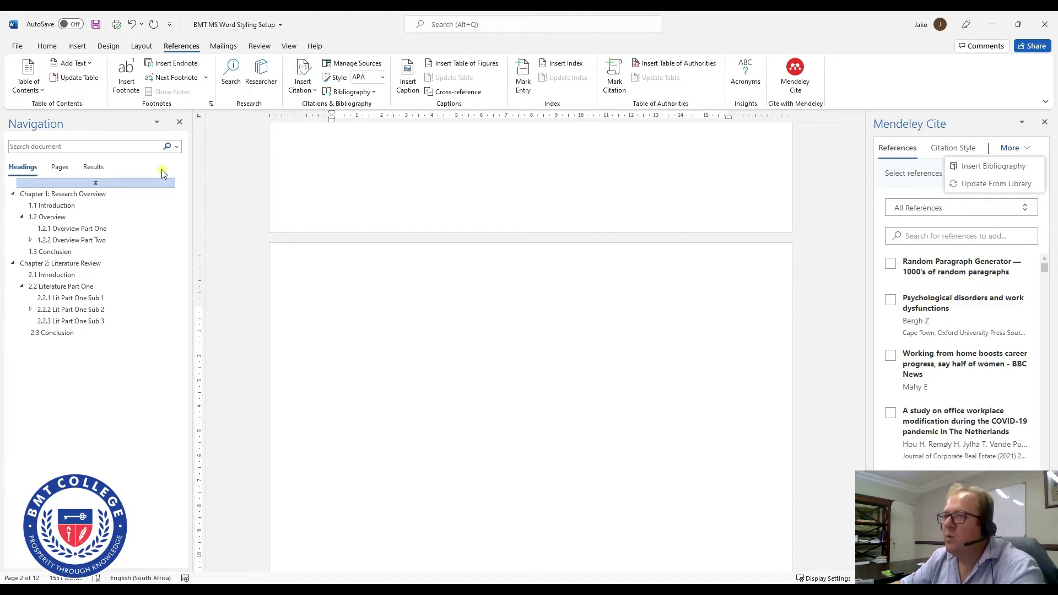
left_click(44, 90)
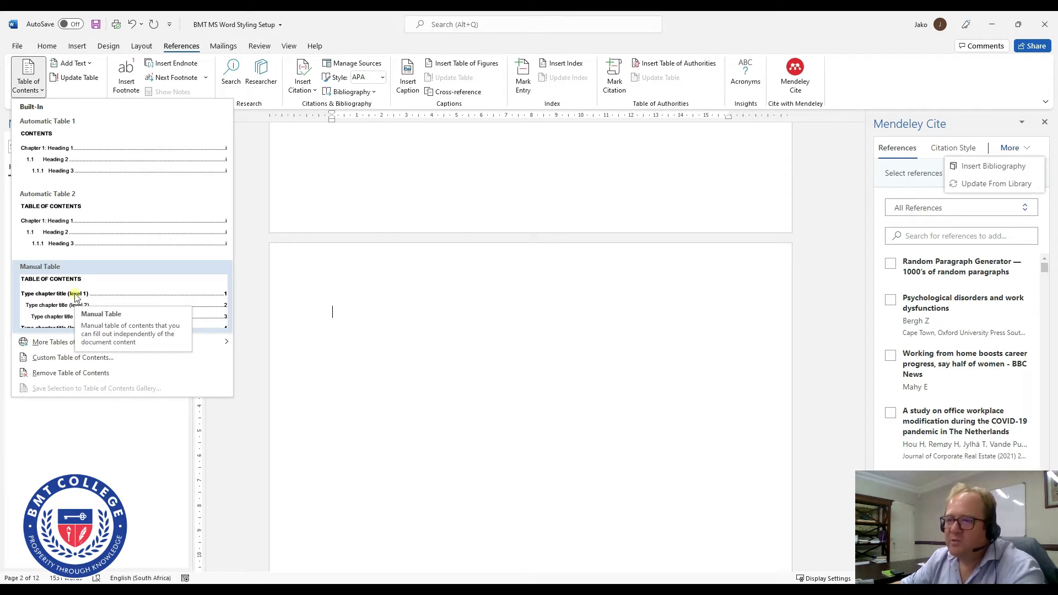
left_click(80, 358)
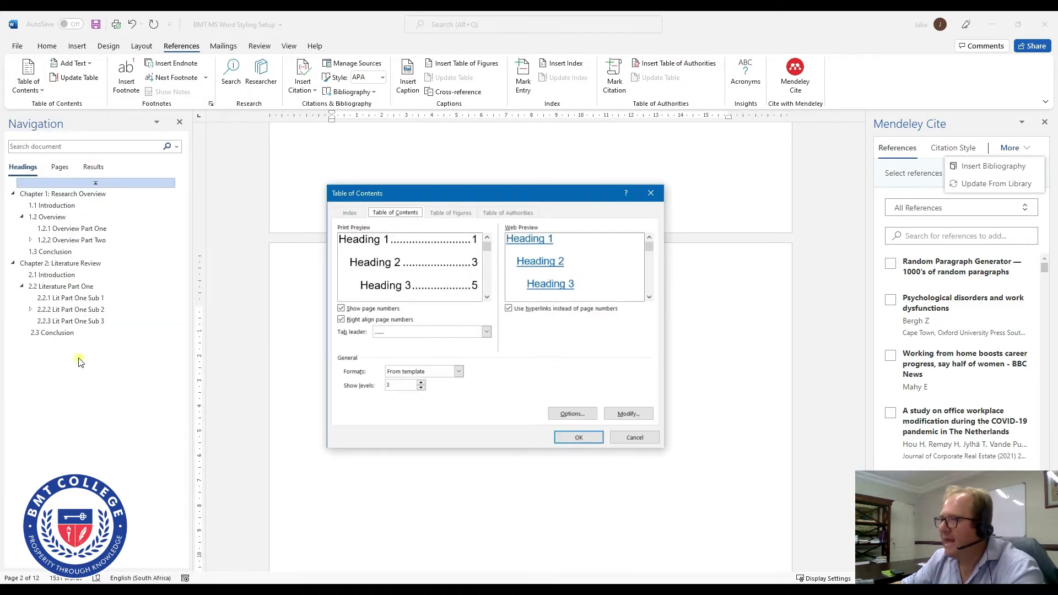
left_click_drag(543, 200, 492, 159)
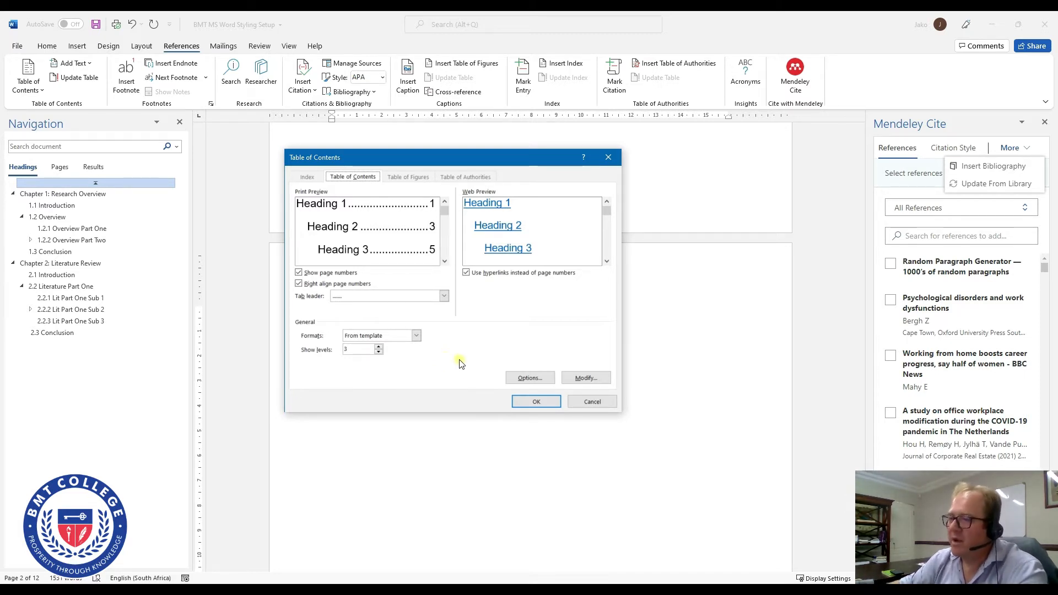
Assign TOC level 1 to the TOC Heading style in the table of contents options and insert the table.
left_click(537, 379)
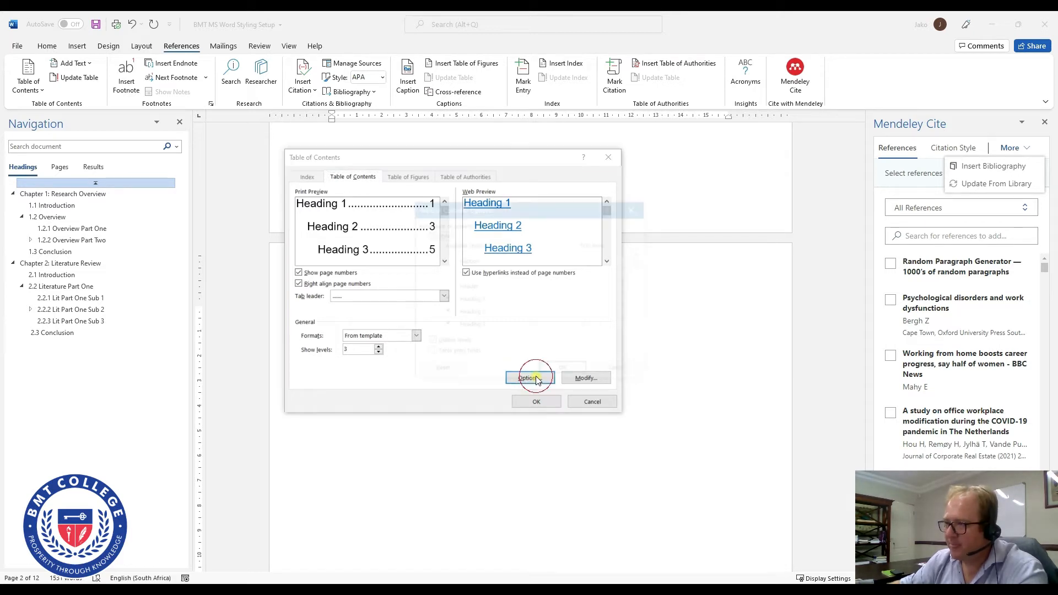
left_click_drag(540, 214, 507, 210)
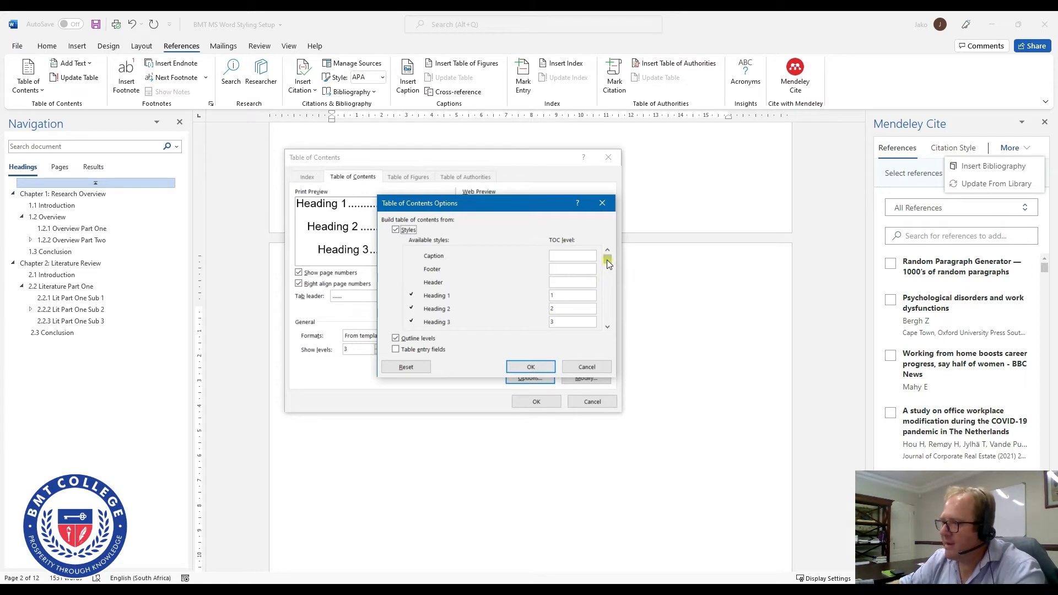
left_click_drag(610, 264, 610, 271)
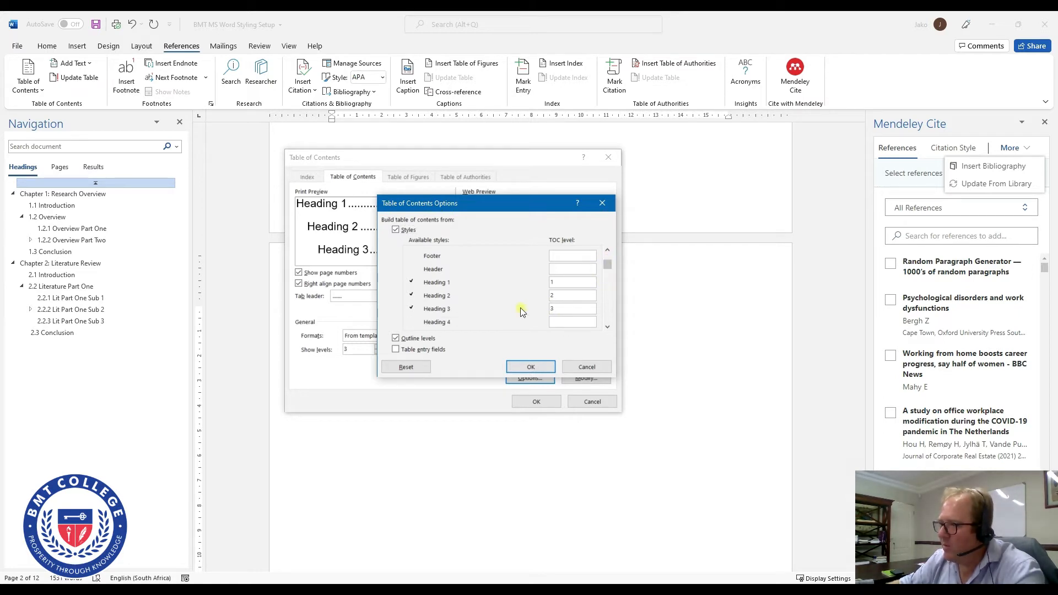
left_click(609, 328)
left_click(609, 327)
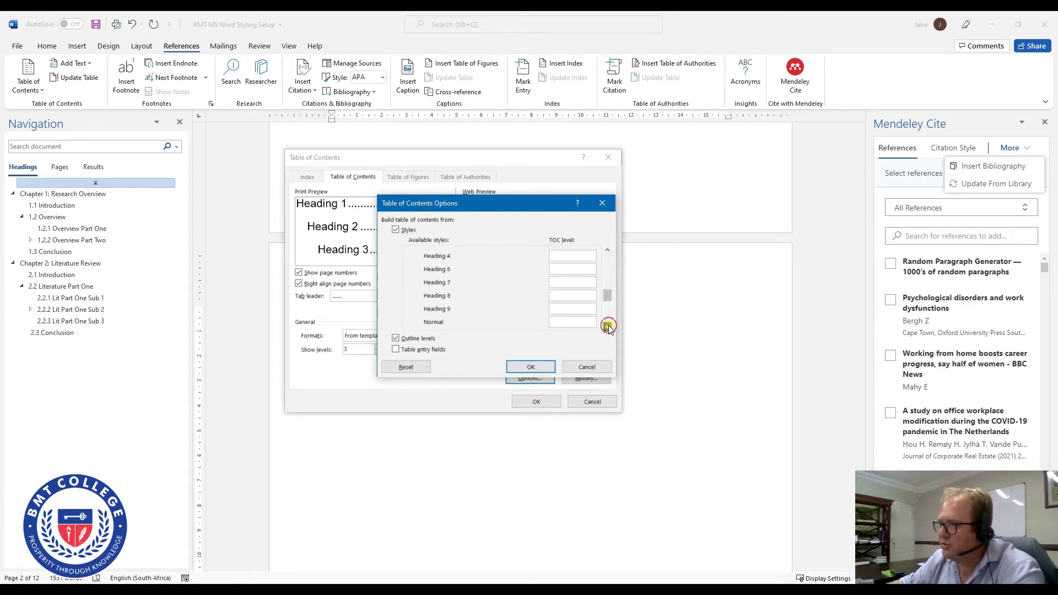
left_click(609, 327)
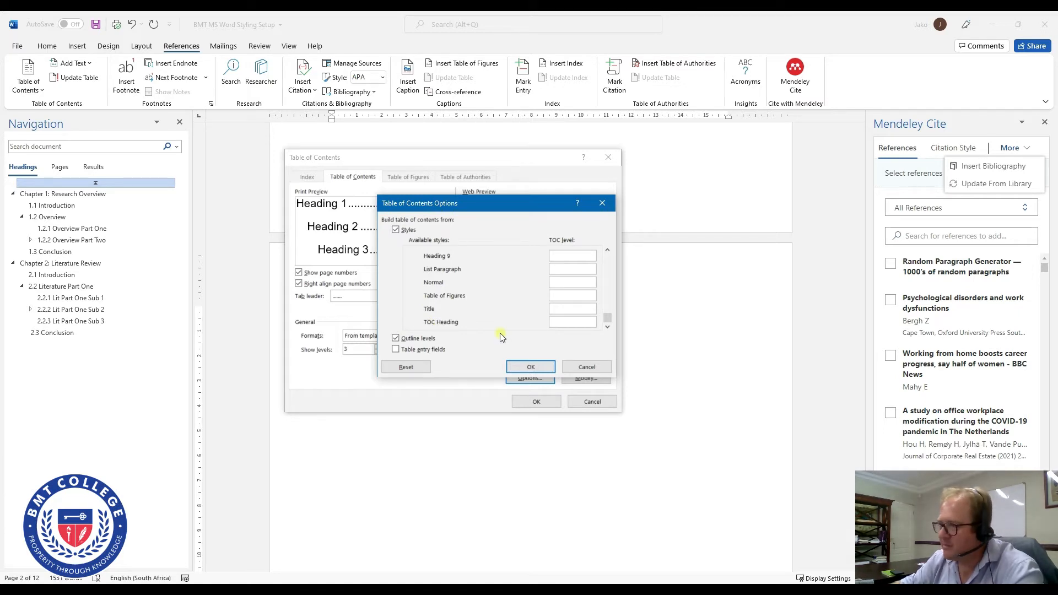
type("1")
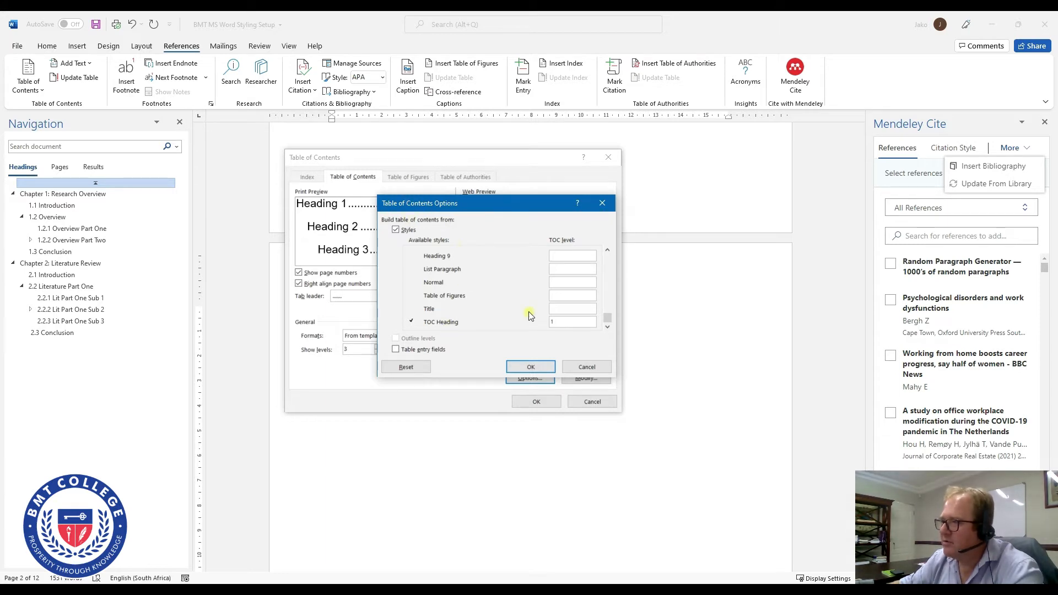
left_click(528, 367)
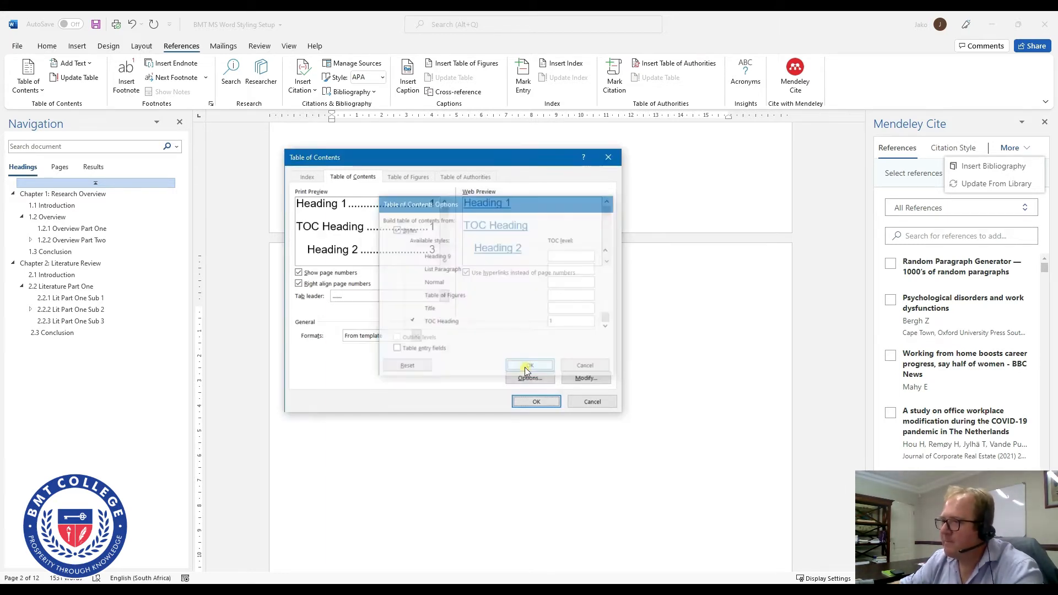
left_click(536, 402)
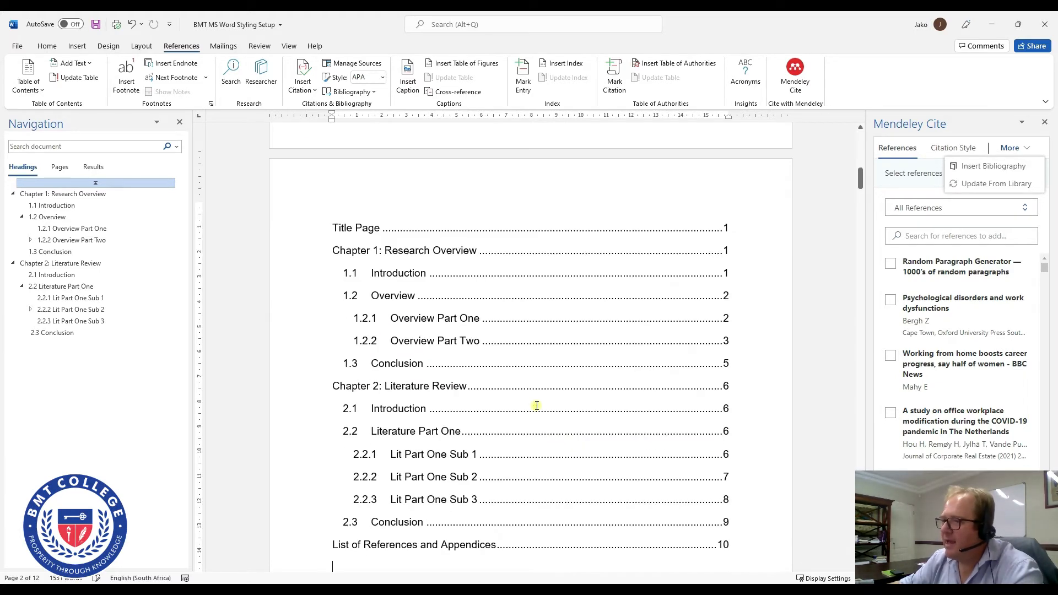
Insert an empty line above the Title Page entry of the new table of contents.
scroll(536, 406, "up", 6)
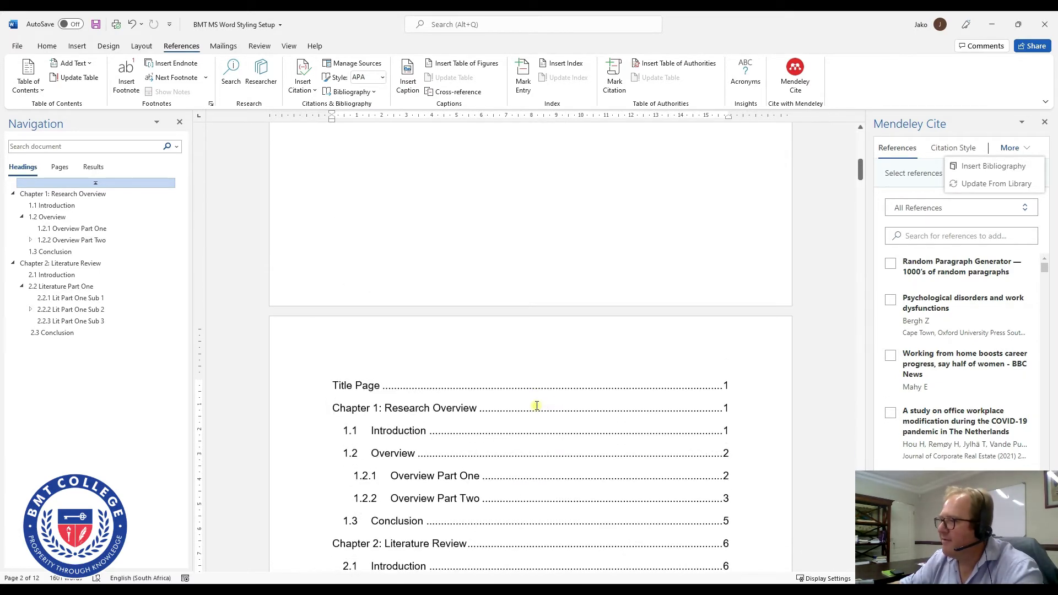
scroll(536, 406, "down", 5)
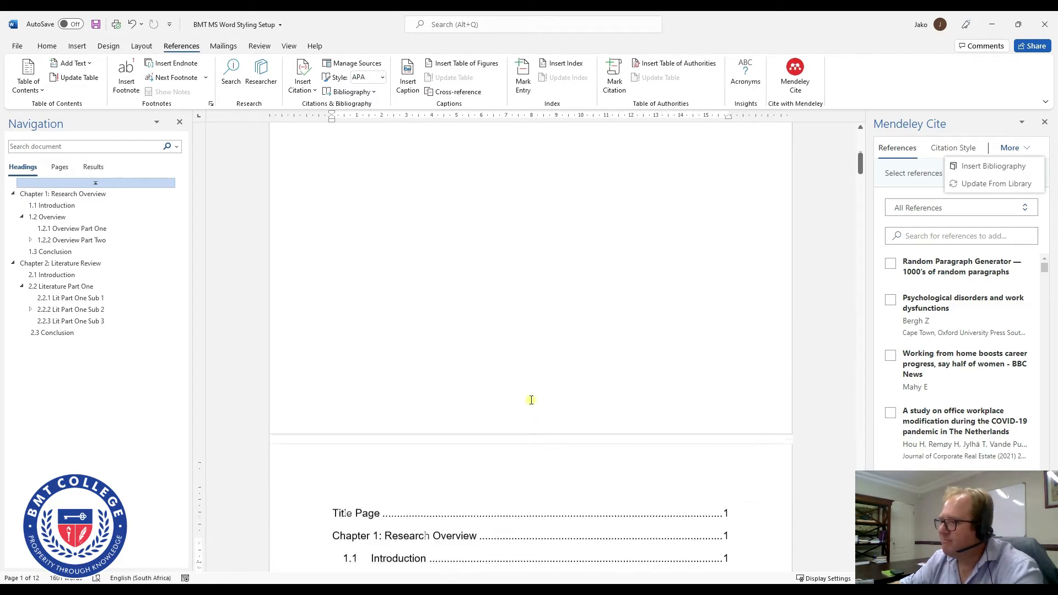
scroll(530, 399, "down", 10)
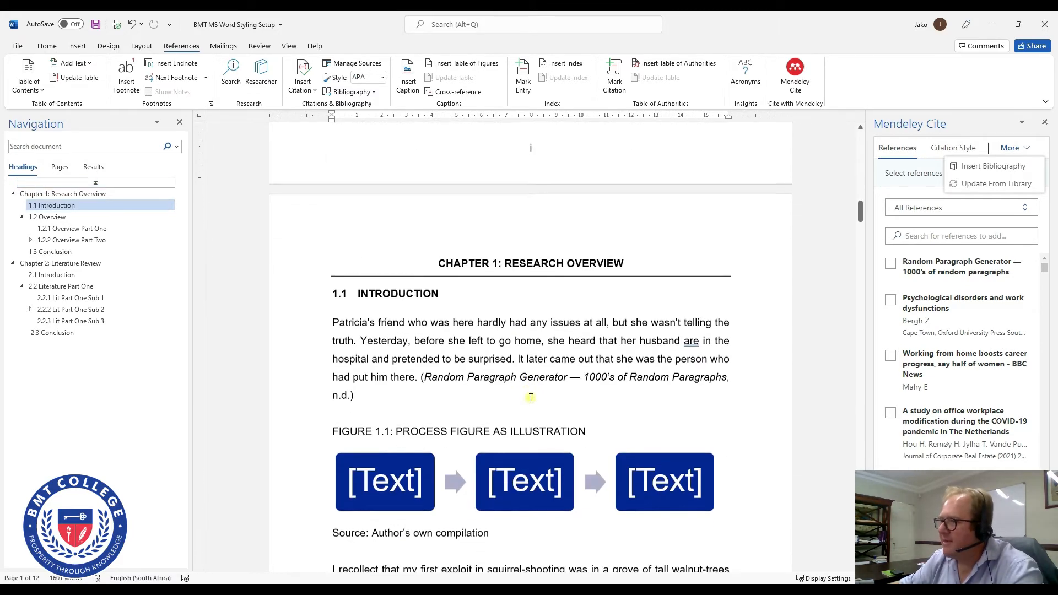
scroll(531, 398, "up", 3)
scroll(530, 398, "up", 7)
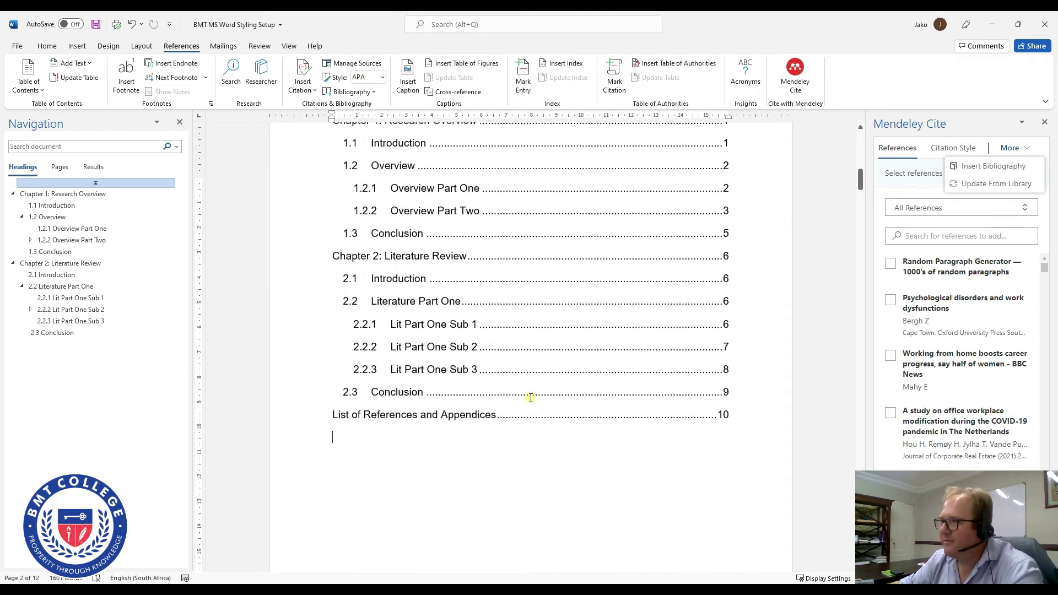
left_click(365, 250)
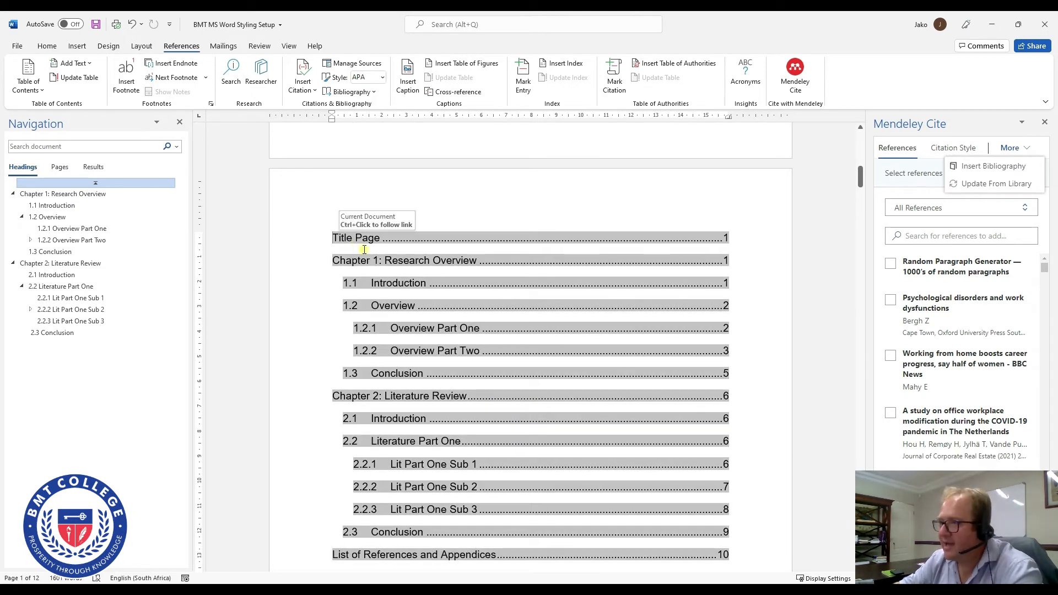
key("Return")
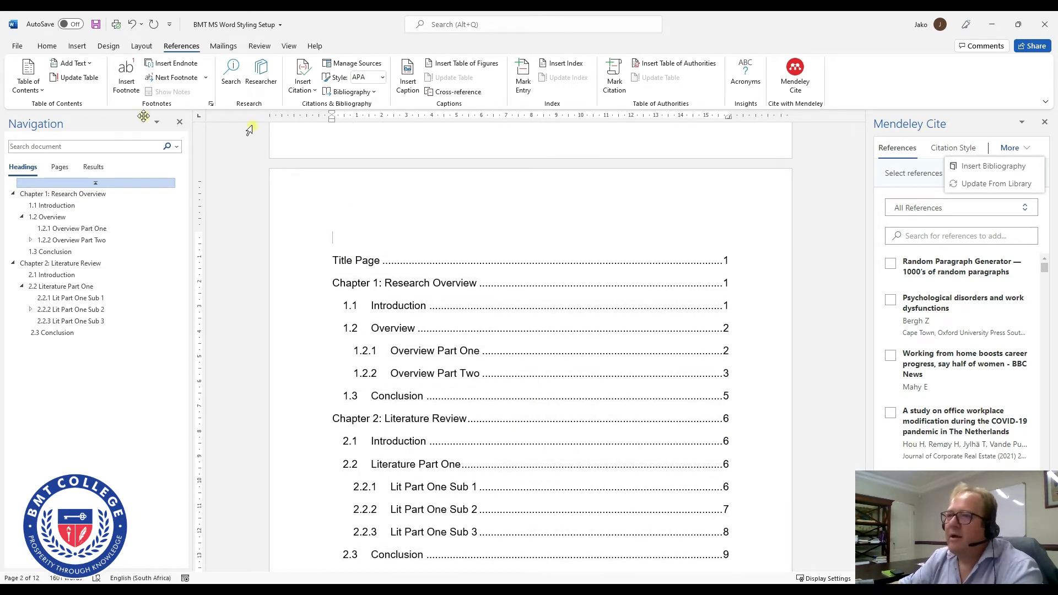
Apply the TOC Heading style to the empty line and enter TABLE OF CONTENTS as the heading.
left_click(49, 47)
left_click(872, 95)
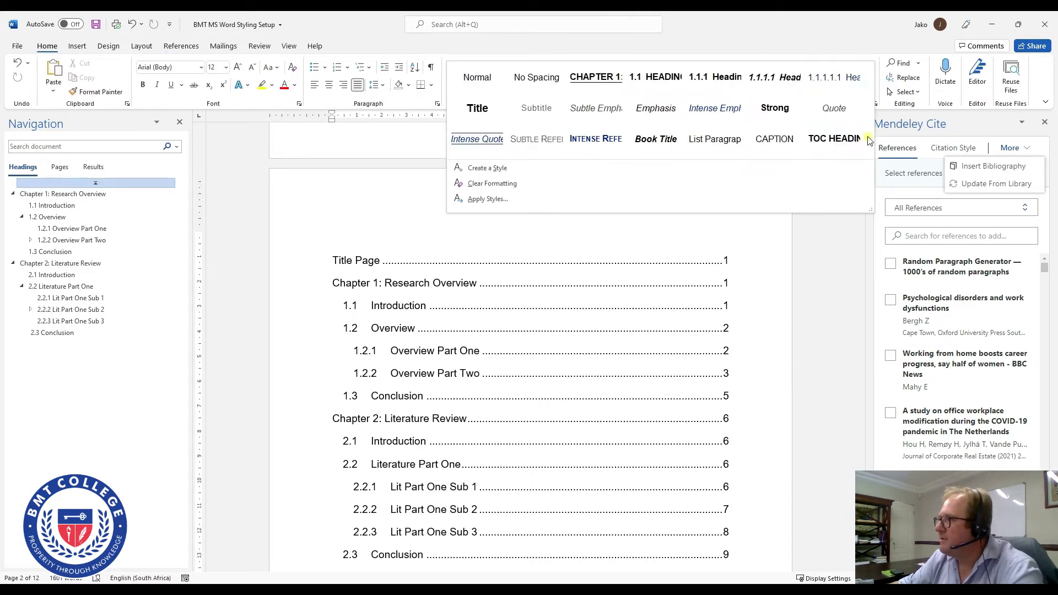
left_click(856, 143)
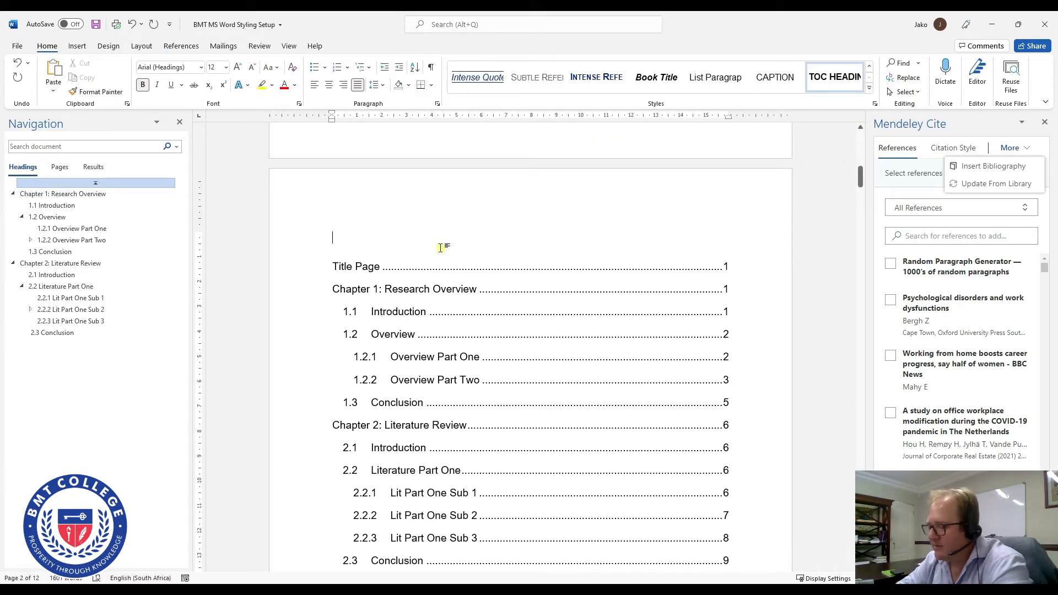
type("TABLE")
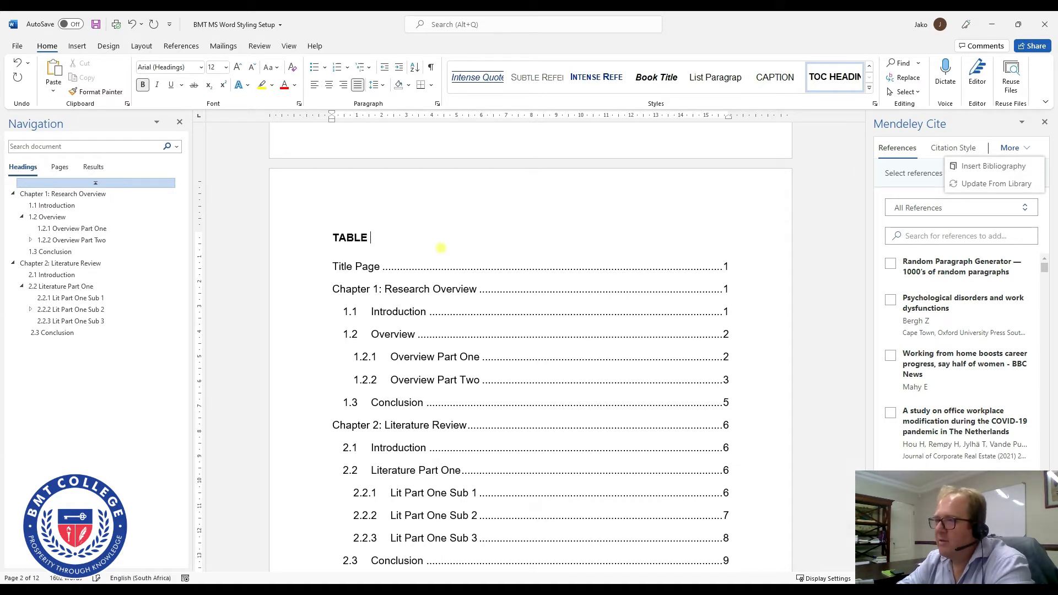
type(" OF CONTENTS")
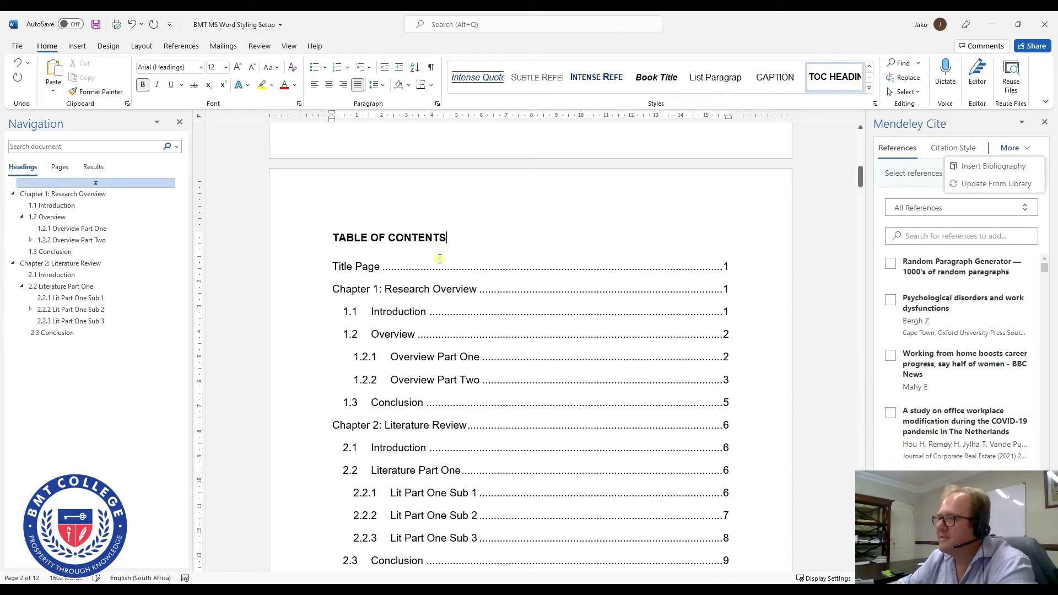
Change the TITLE PAGE text on the first page to the Normal style.
scroll(409, 264, "up", 5)
scroll(409, 265, "up", 6)
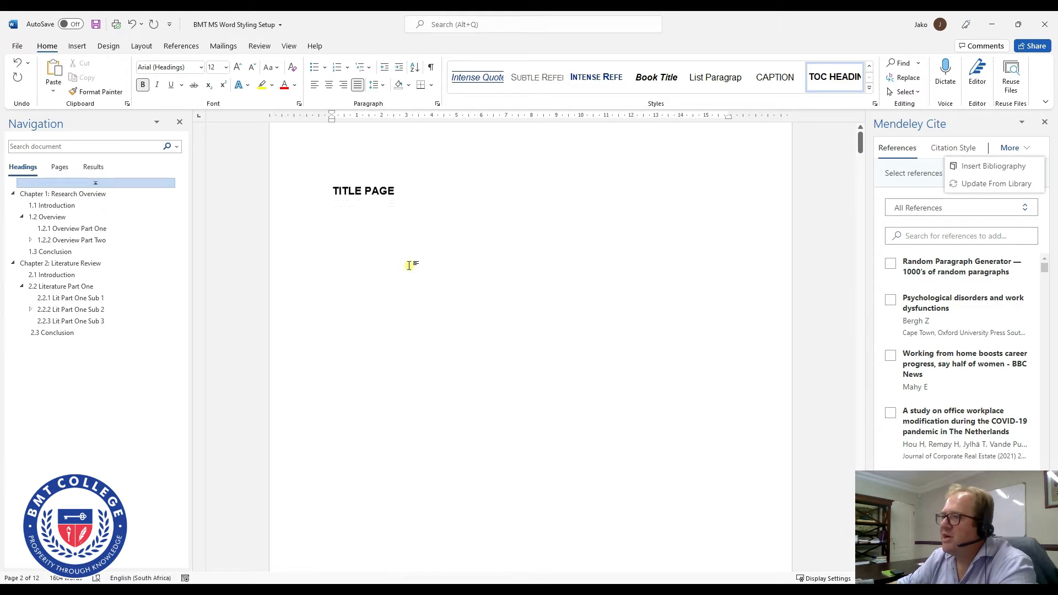
left_click(312, 215)
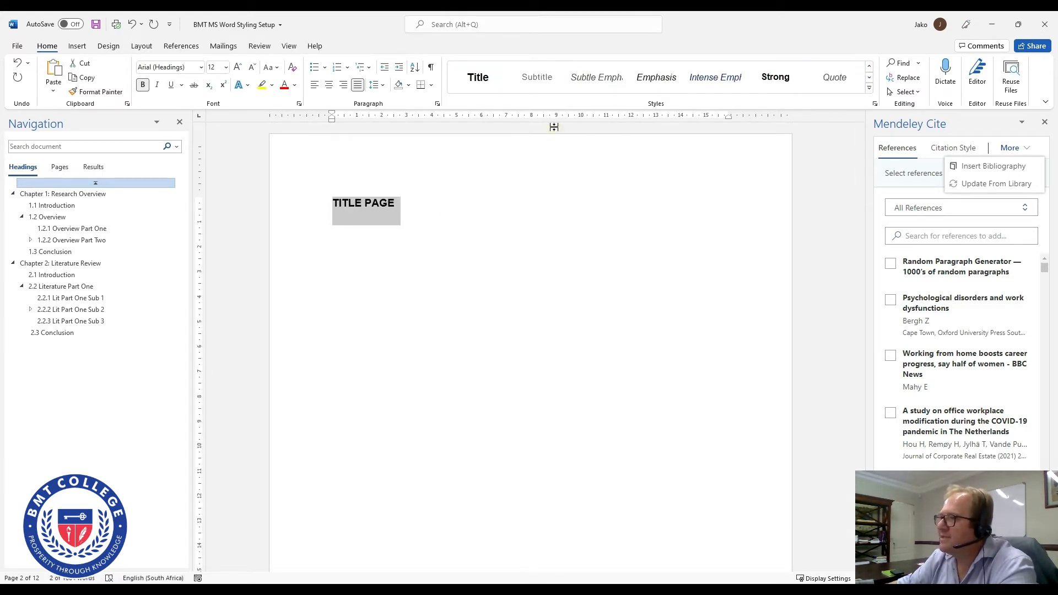
left_click(542, 82)
left_click(869, 67)
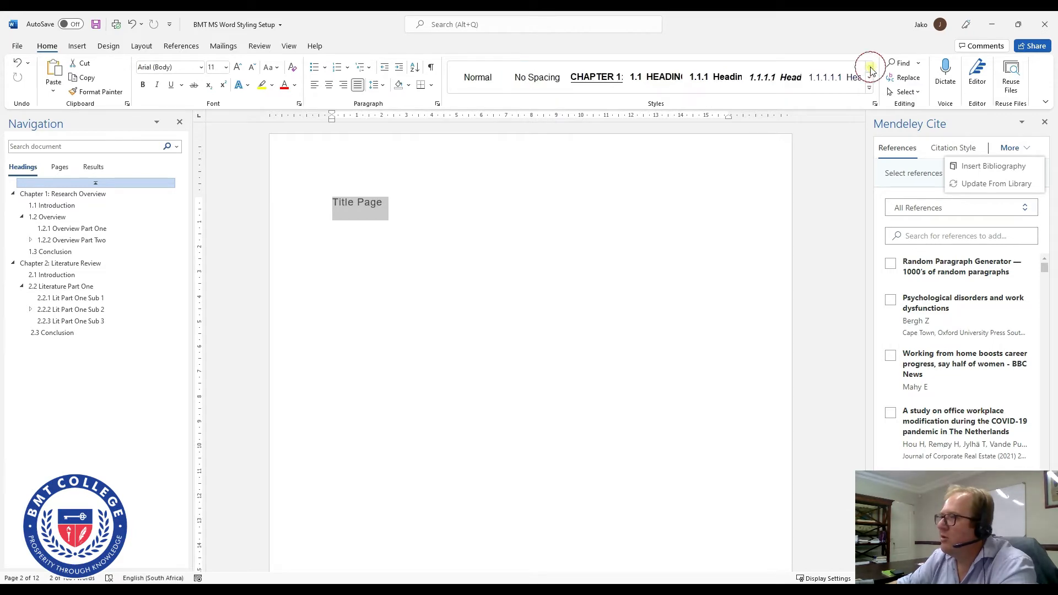
left_click(485, 86)
left_click(401, 236)
scroll(397, 242, "down", 10)
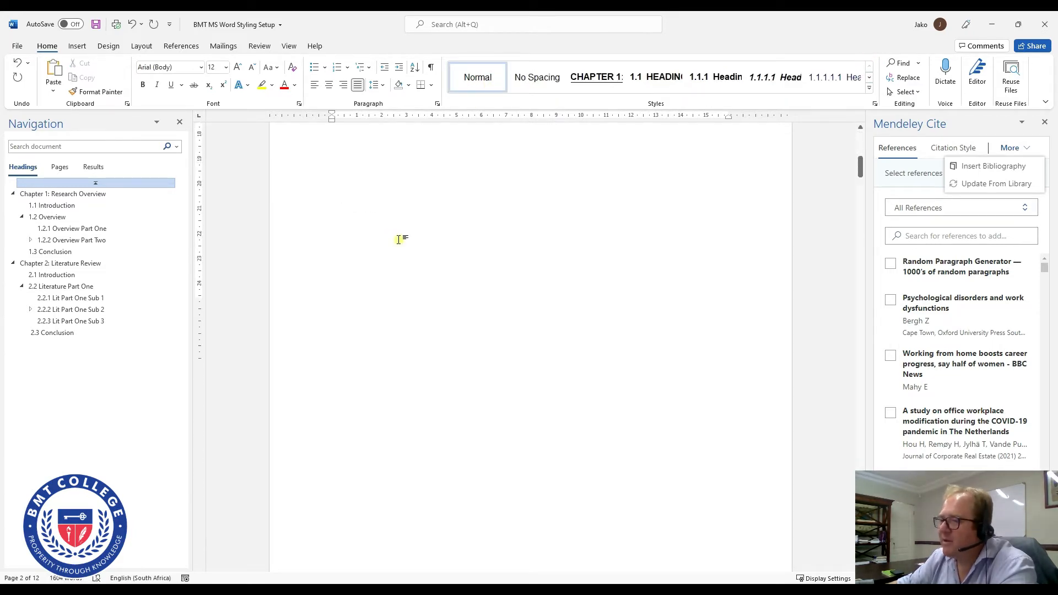
Review the table of contents from its heading through to the List of References and Appendices entry.
scroll(395, 250, "up", 4)
left_click(407, 253)
scroll(380, 268, "down", 1)
scroll(385, 248, "down", 1)
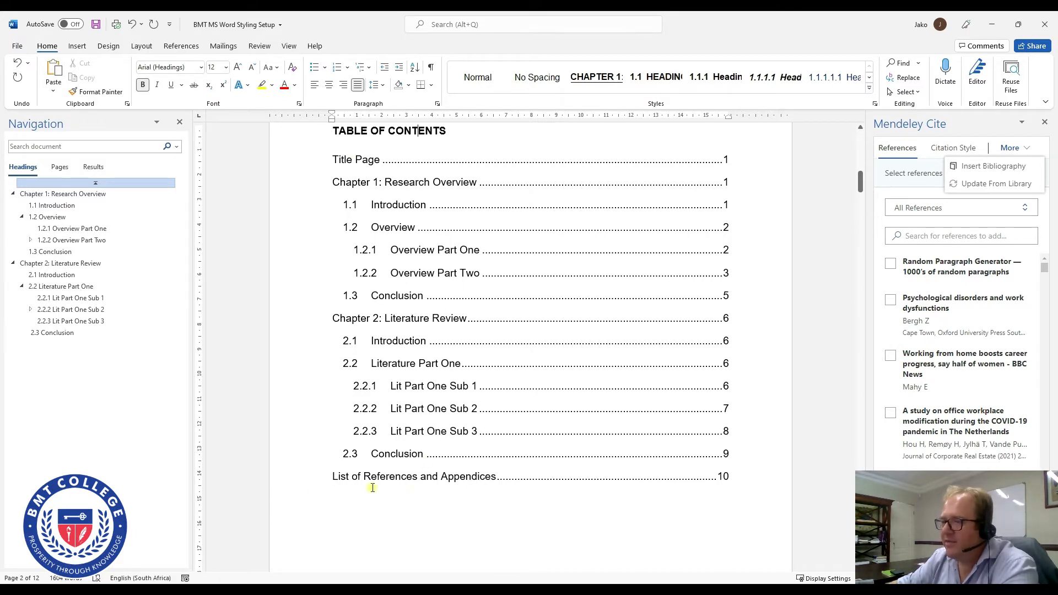
scroll(446, 477, "down", 4)
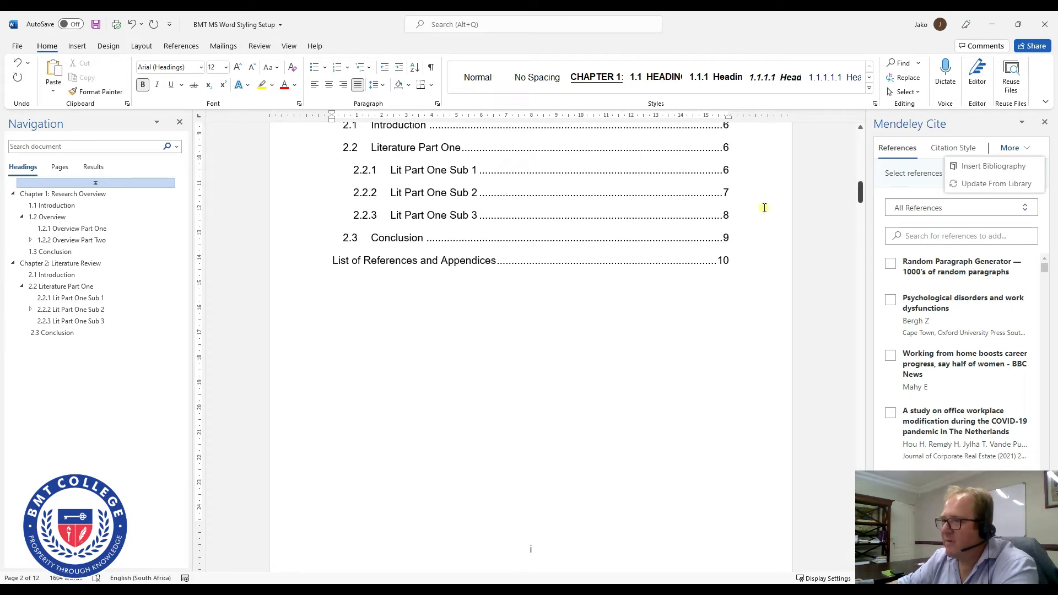
mouse_move(863, 193)
left_mouse_down()
mouse_move(866, 220)
mouse_move(863, 182)
left_mouse_up()
scroll(501, 286, "up", 3)
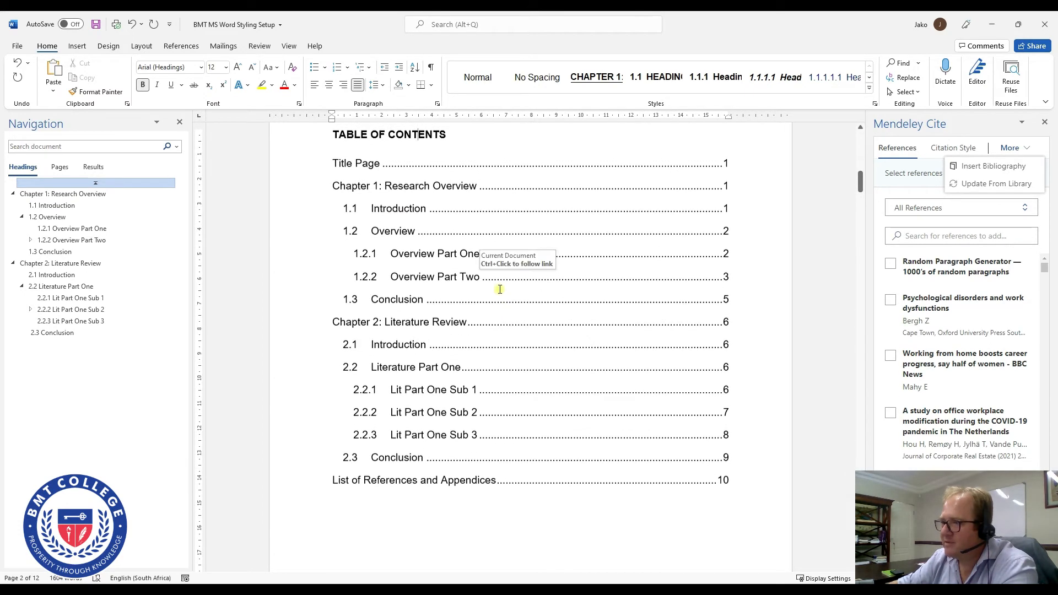
Insert a page break on the empty line below the table of contents.
scroll(442, 466, "down", 5)
left_click(419, 393)
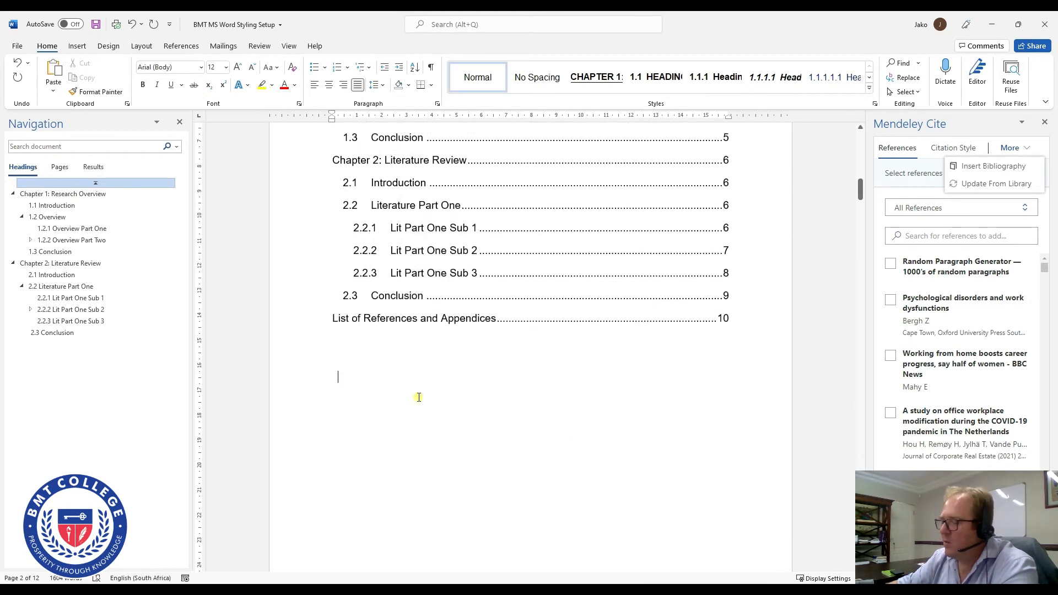
left_click(87, 49)
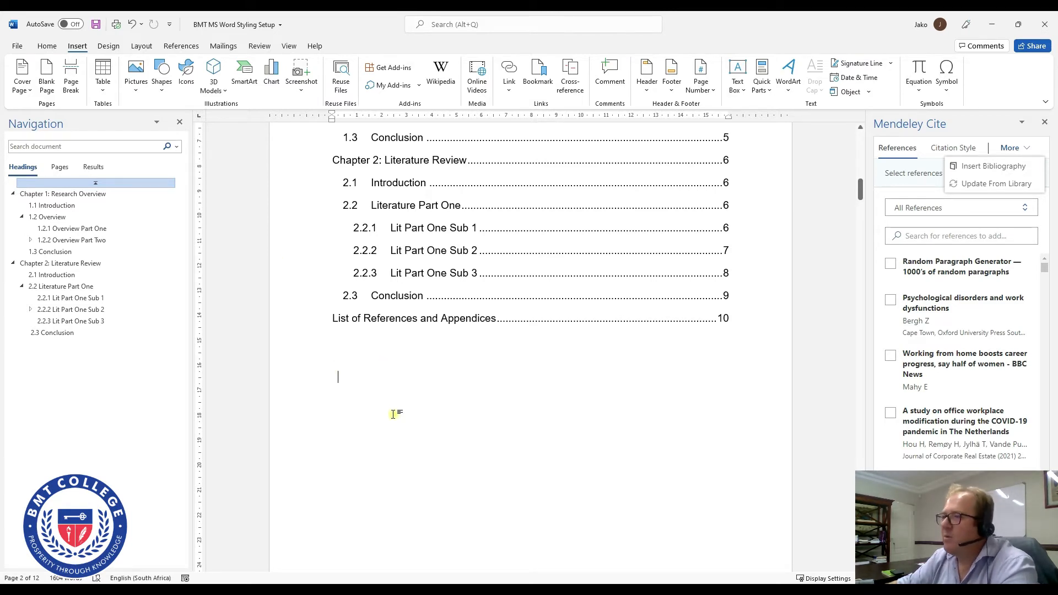
scroll(392, 413, "up", 2)
left_click(71, 82)
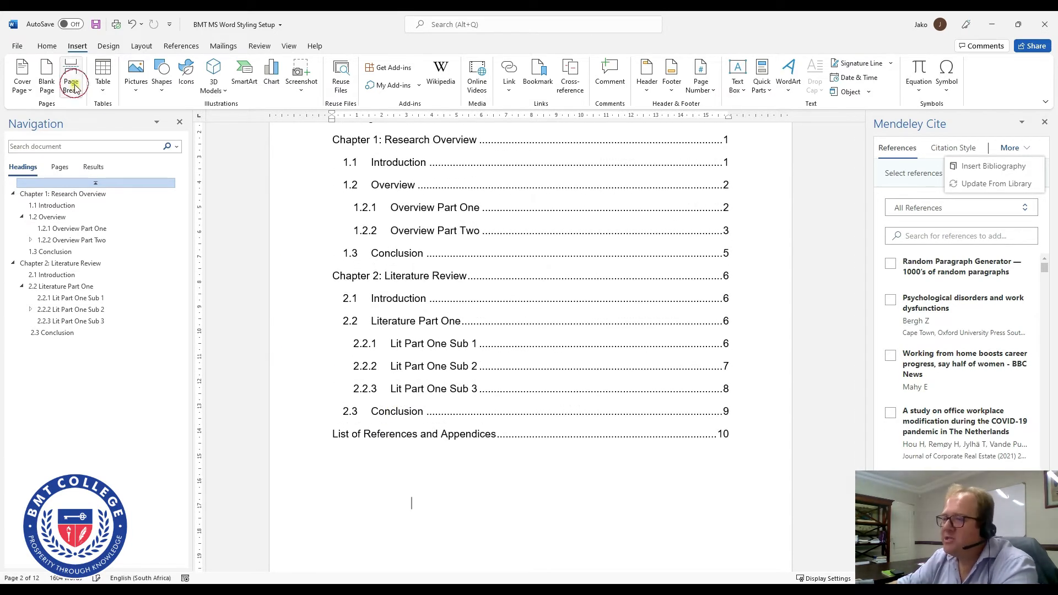
scroll(436, 297, "down", 5)
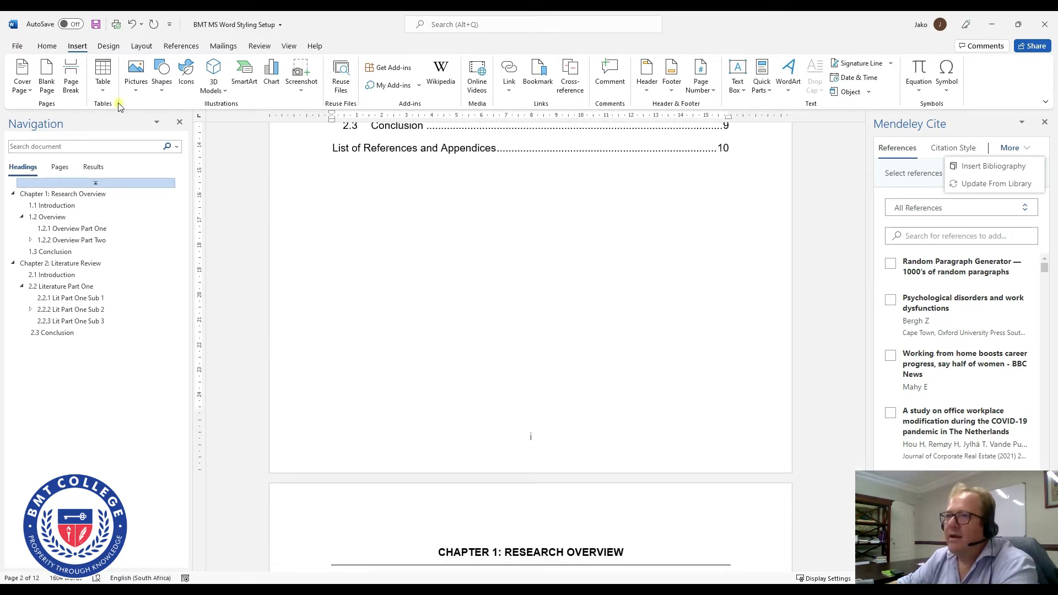
Add empty lines between the page break and the section break, with formatting marks shown only while editing.
left_click(46, 46)
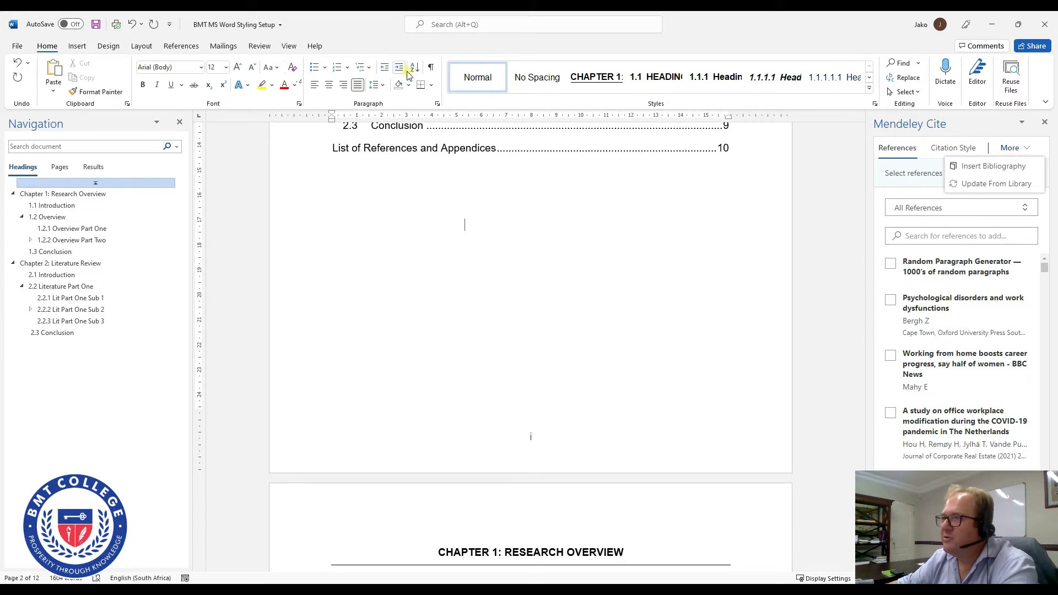
left_click(430, 67)
left_click(460, 232)
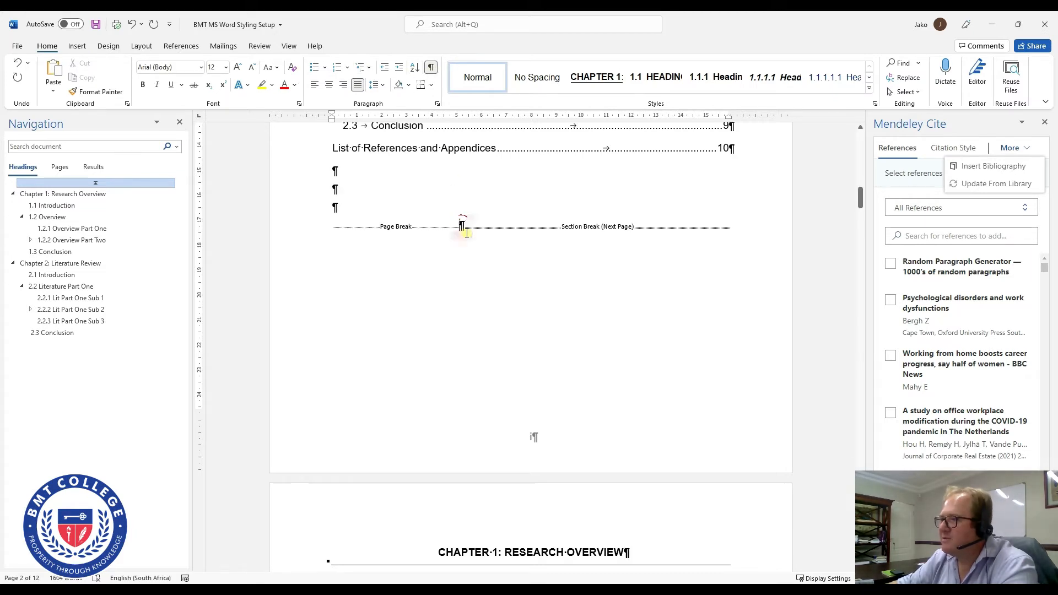
key("Return")
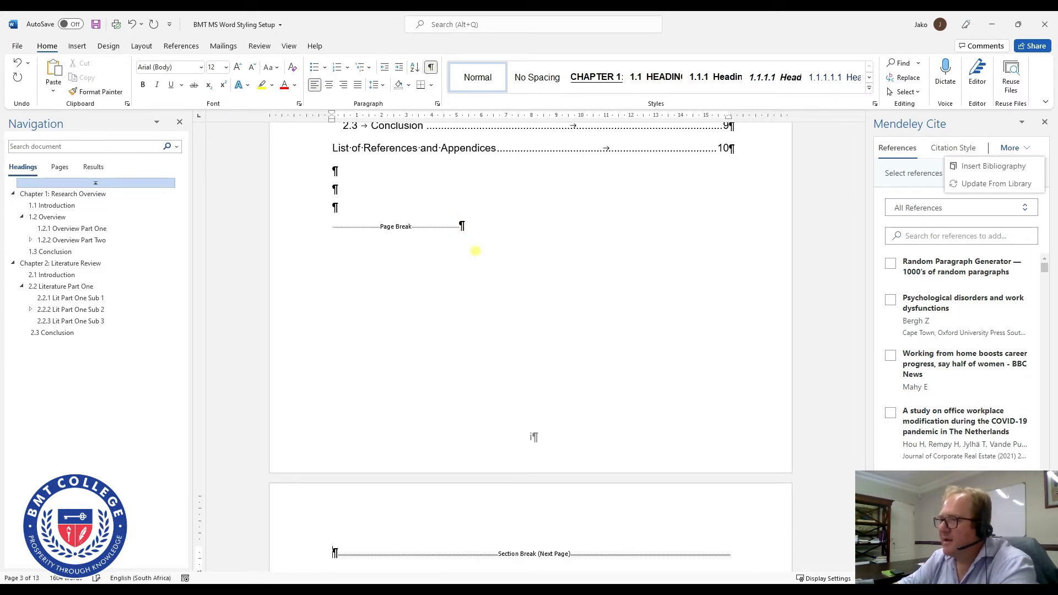
key("Up")
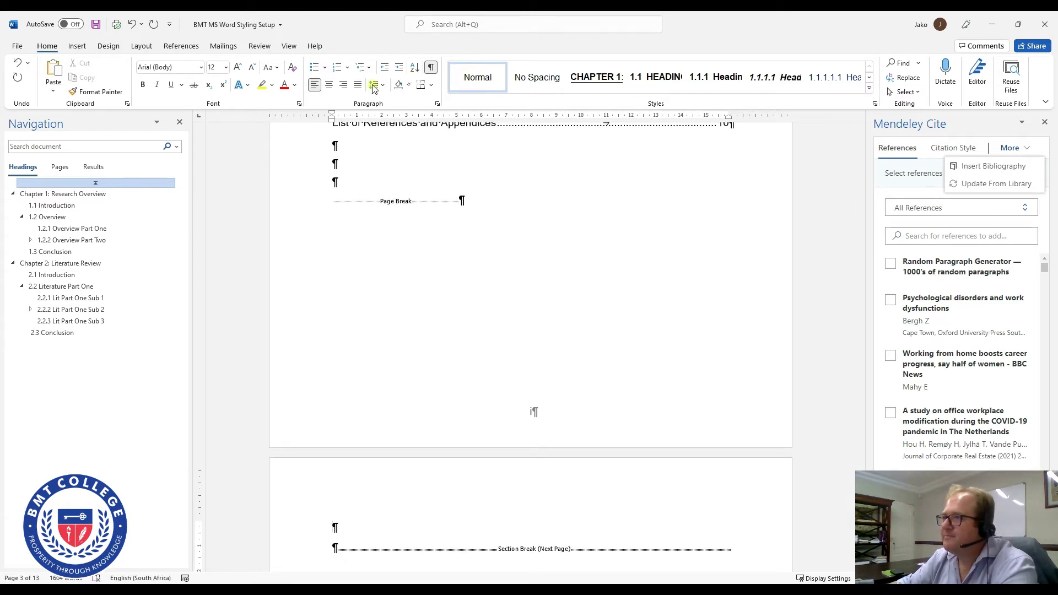
left_click(433, 67)
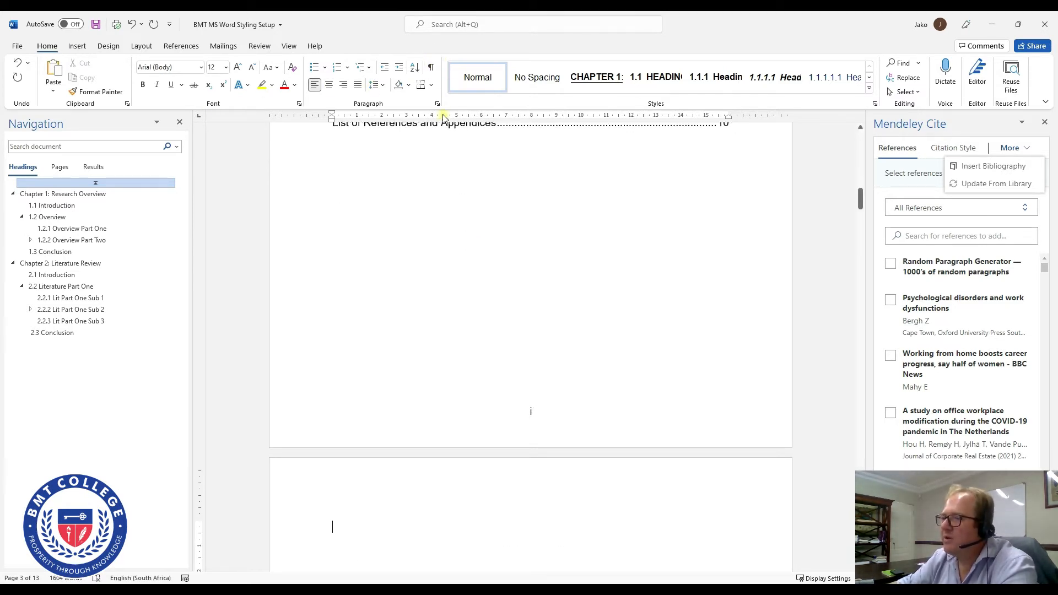
Apply the TOC Heading style to the first line of the new page and enter TABLE OF FIGURES as the heading.
scroll(380, 414, "down", 2)
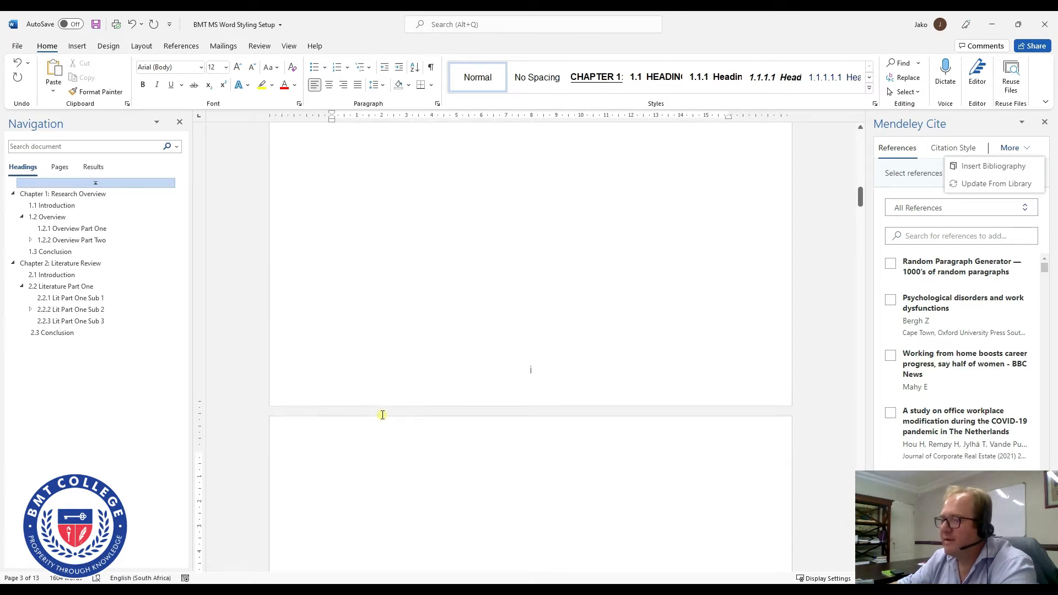
left_click(870, 90)
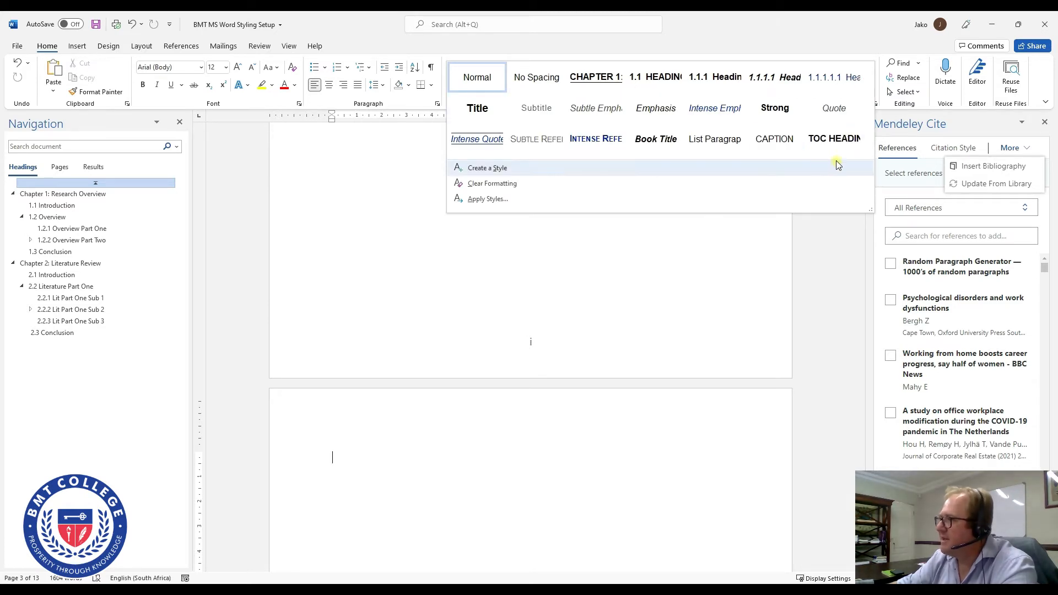
left_click(839, 140)
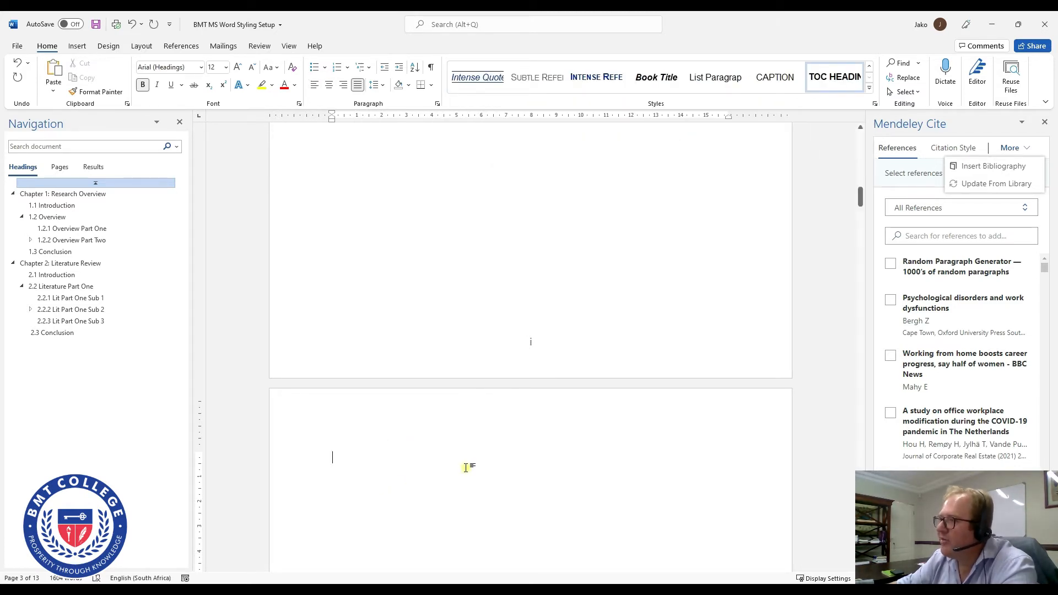
scroll(465, 457, "up", 8)
scroll(446, 320, "down", 2)
scroll(441, 328, "down", 8)
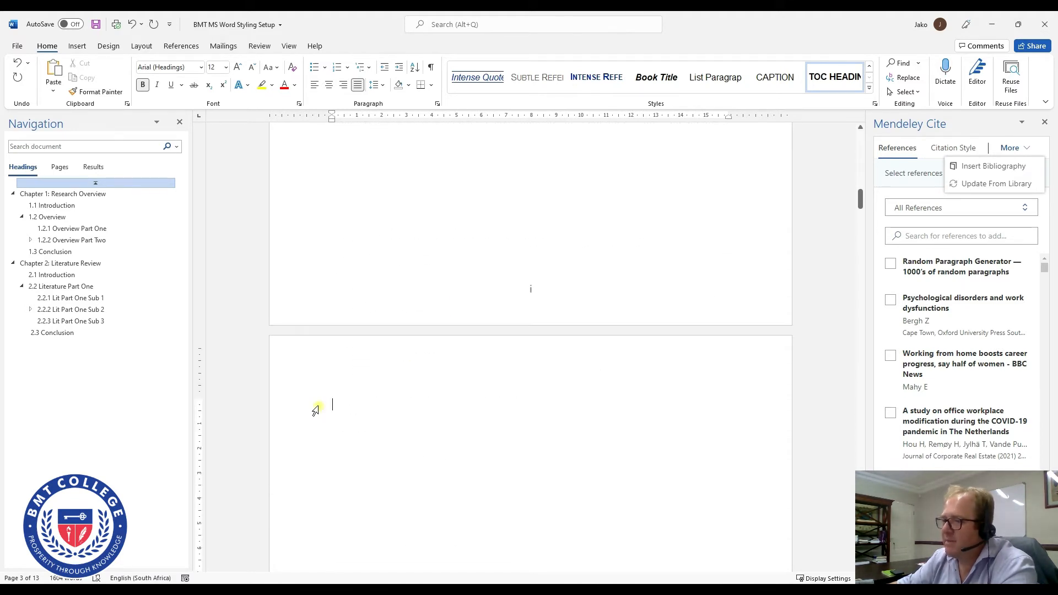
type("TABLE OF FI")
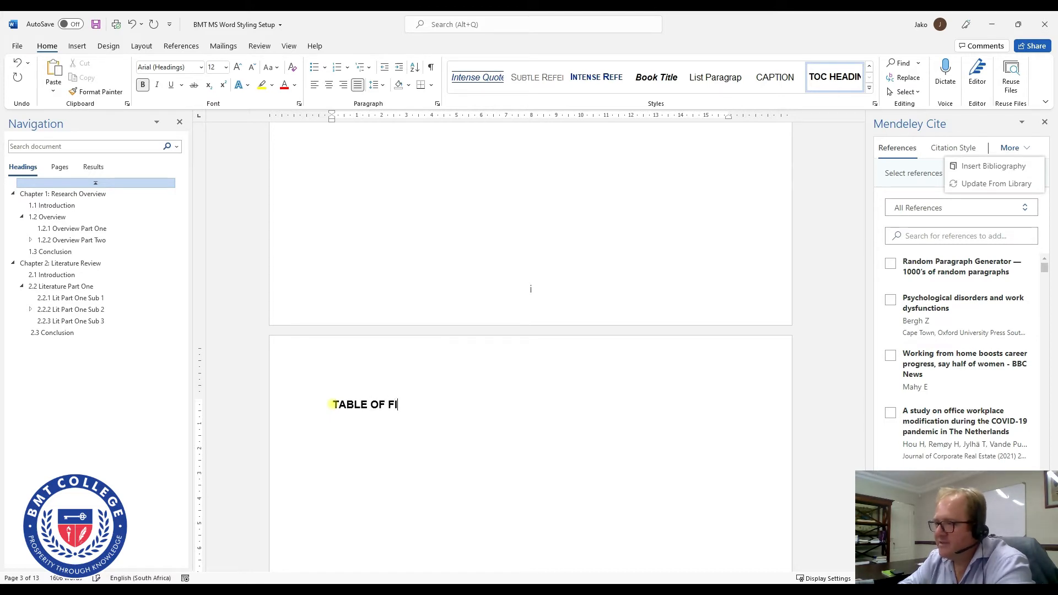
type("GURE")
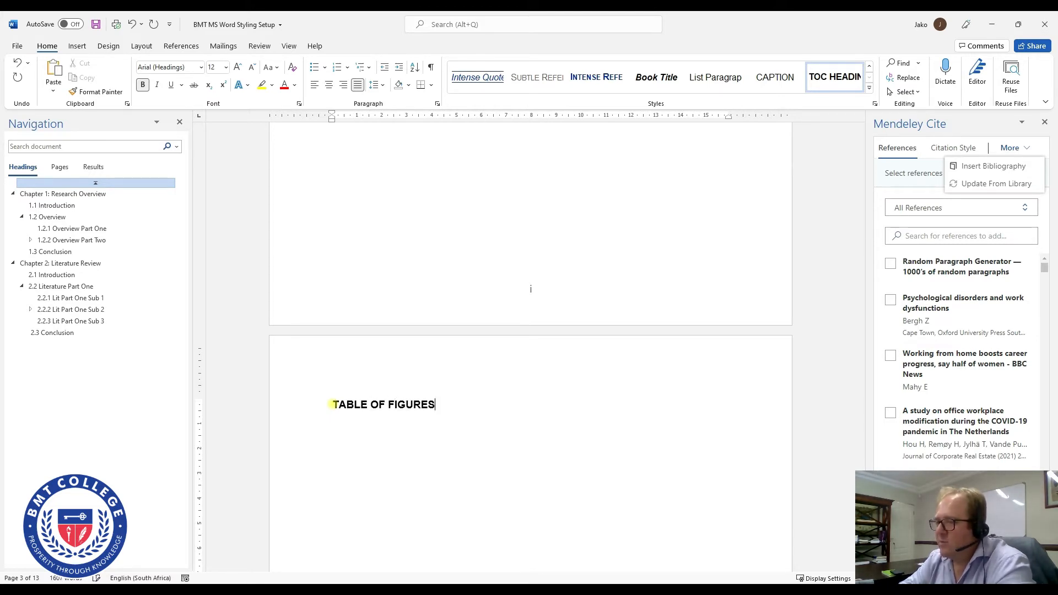
type("S")
key("Return")
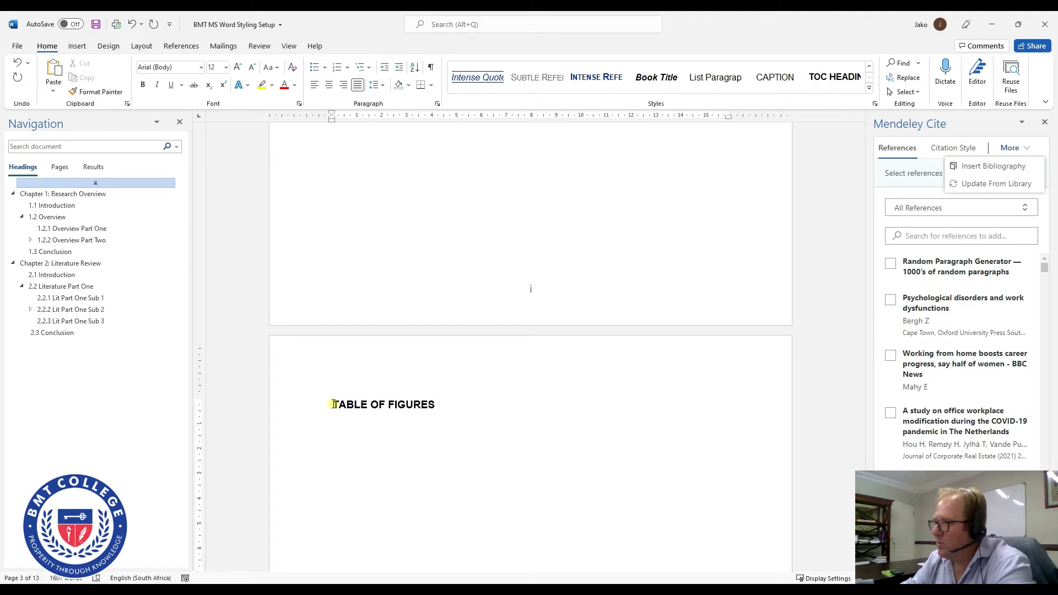
Add a TABLE OF TABLES heading in the TOC Heading style below the TABLE OF FIGURES heading.
left_click(835, 76)
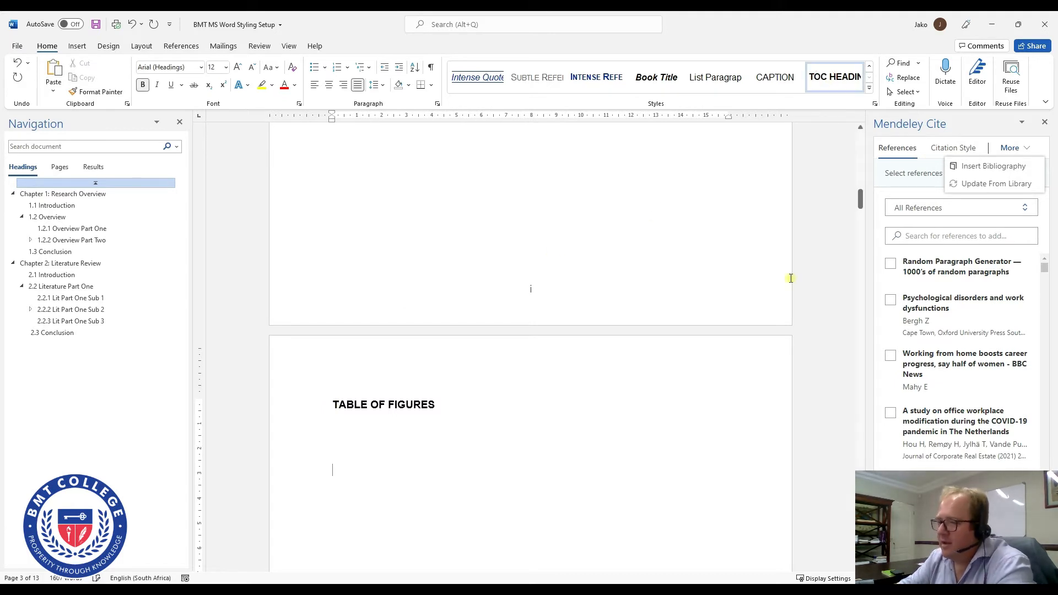
type("TABLE OF TABLES")
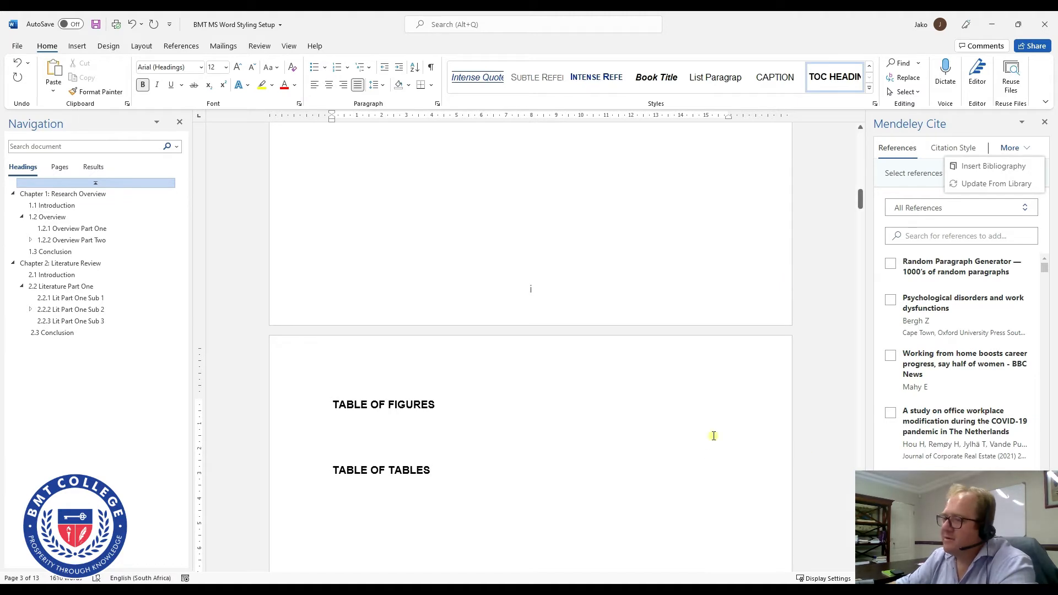
left_click(427, 414)
left_click(832, 78)
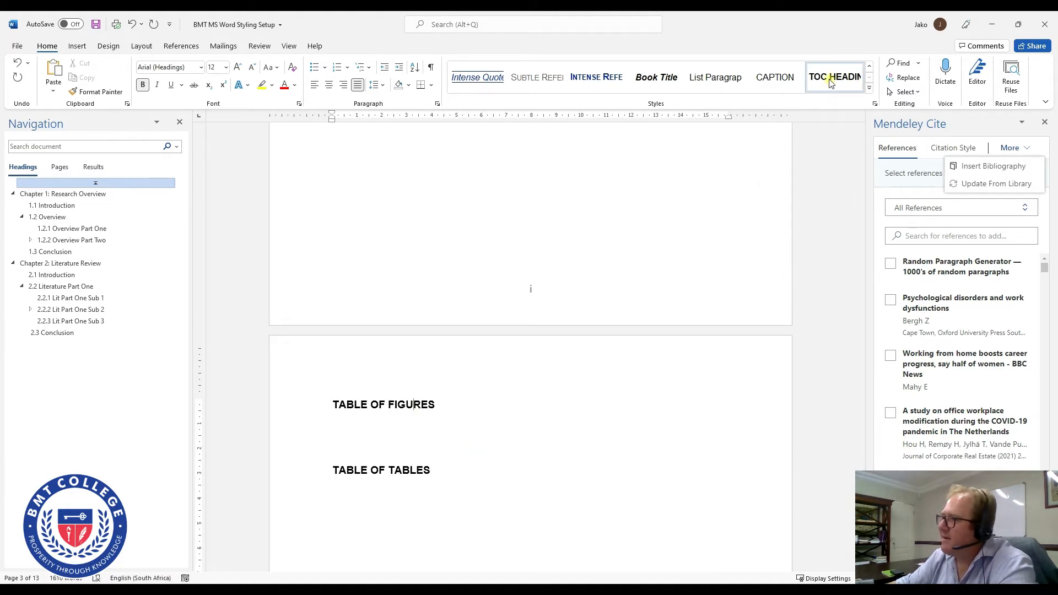
left_click_drag(457, 402, 313, 410)
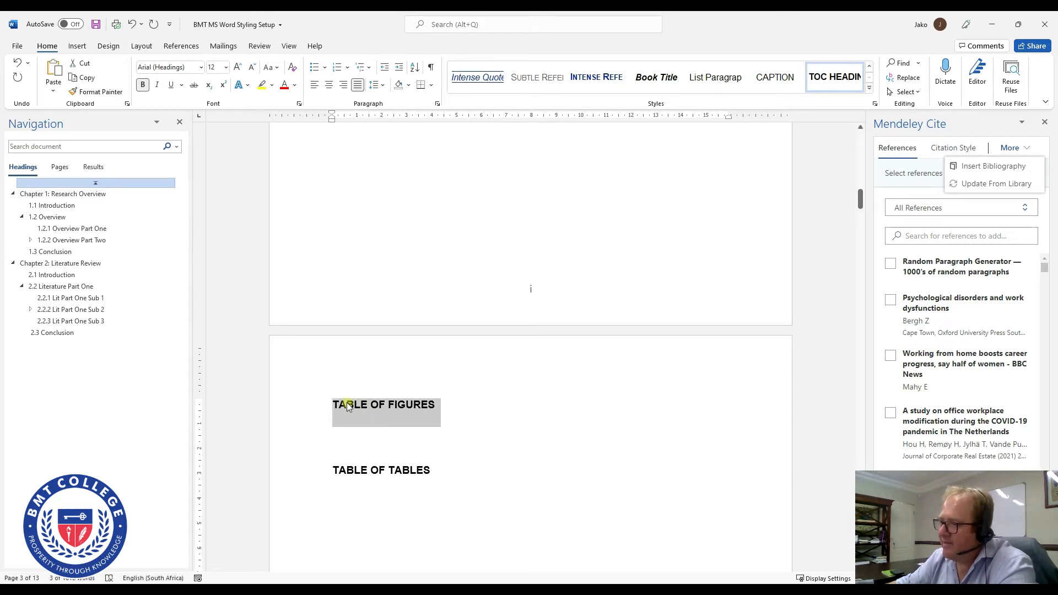
left_click(371, 405)
left_click_drag(390, 467, 303, 475)
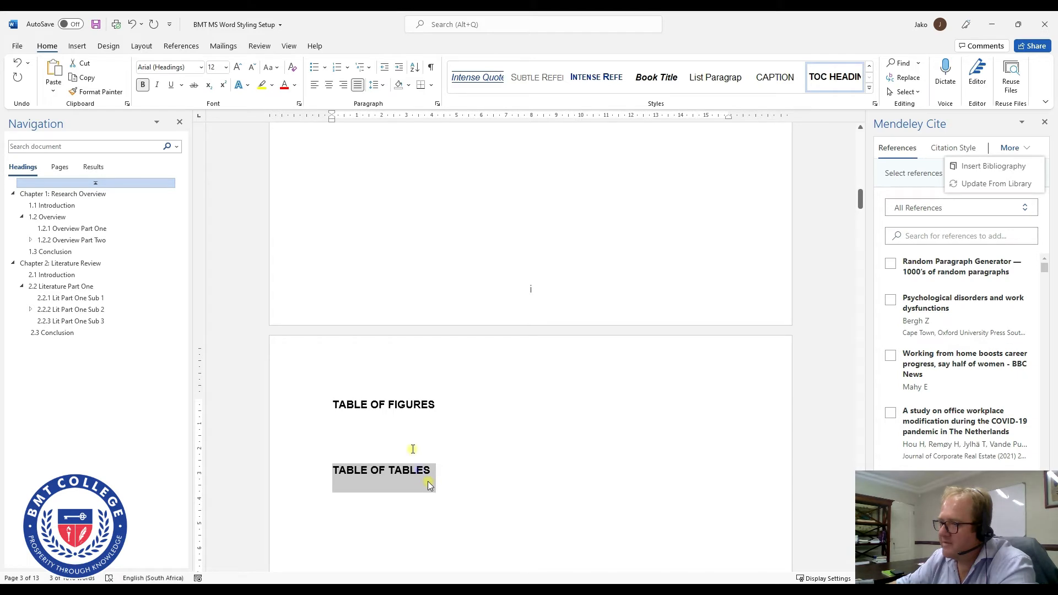
Insert a table of figures with the Figure caption label on the empty line under the TABLE OF FIGURES heading.
left_click(406, 428)
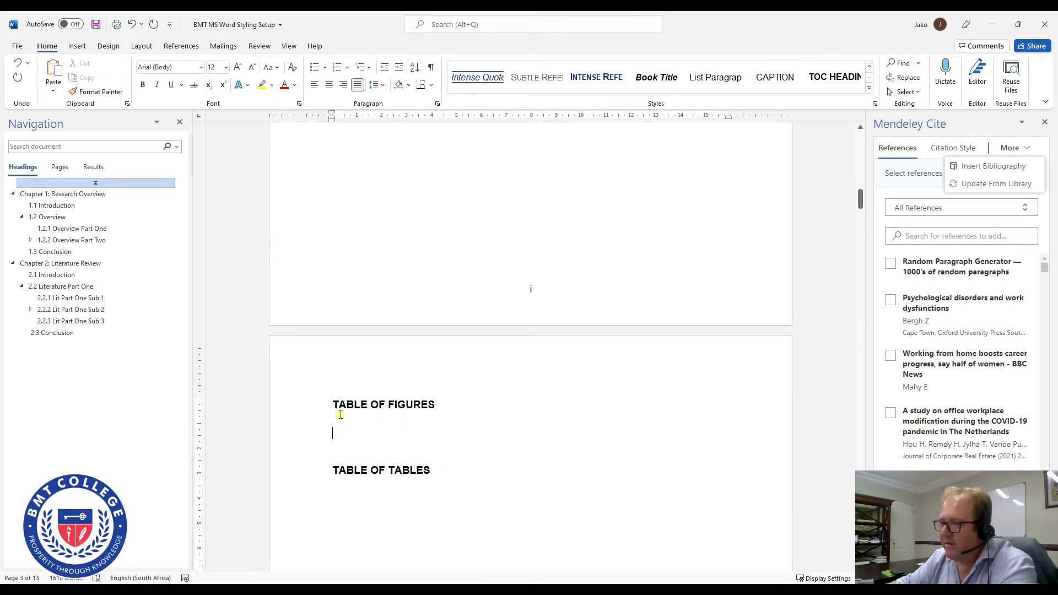
left_click(335, 431)
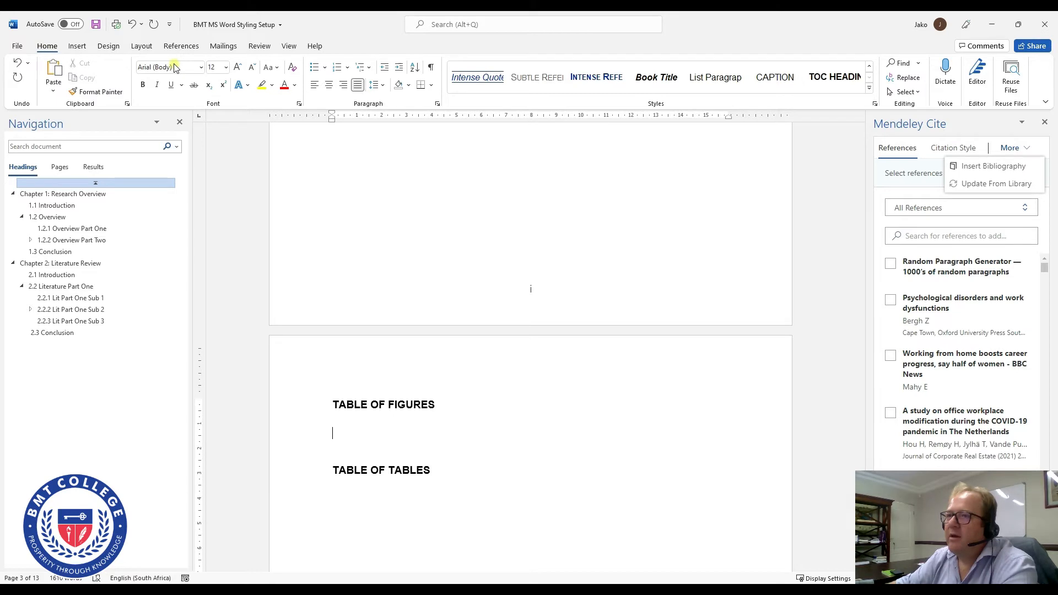
left_click(182, 46)
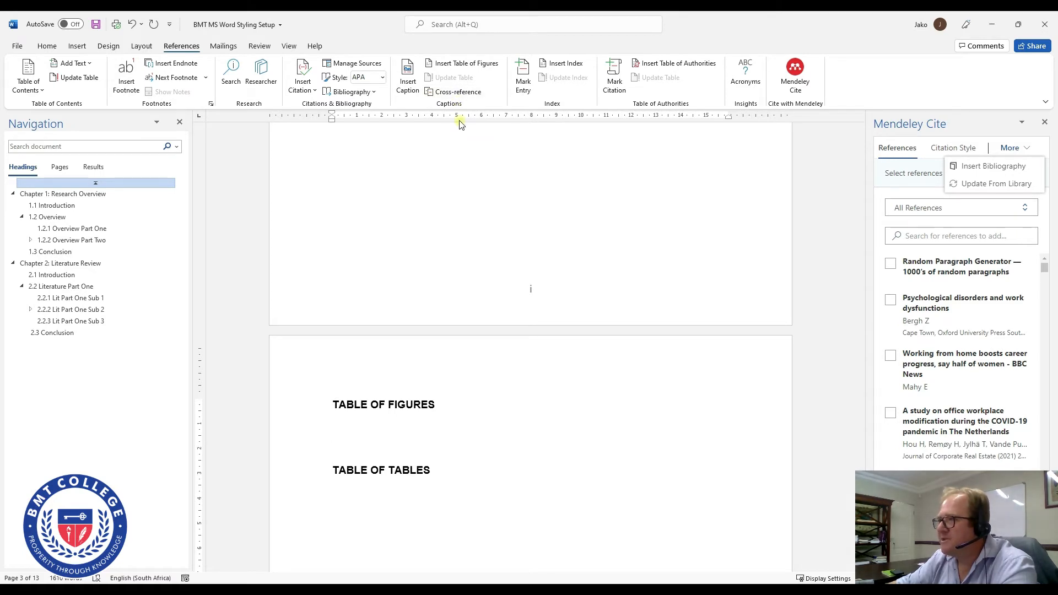
left_click(471, 65)
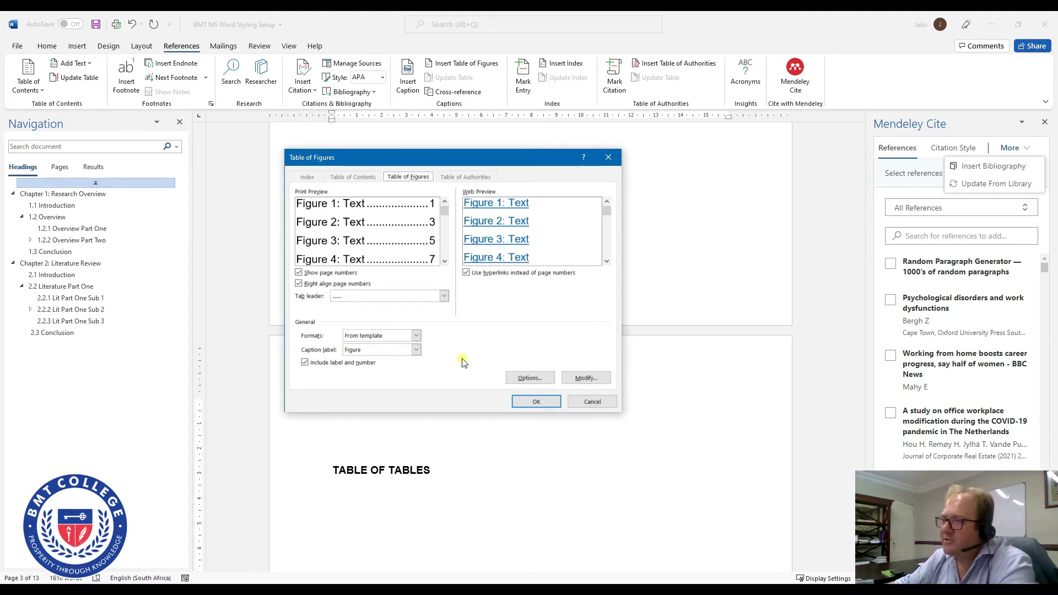
left_click(416, 350)
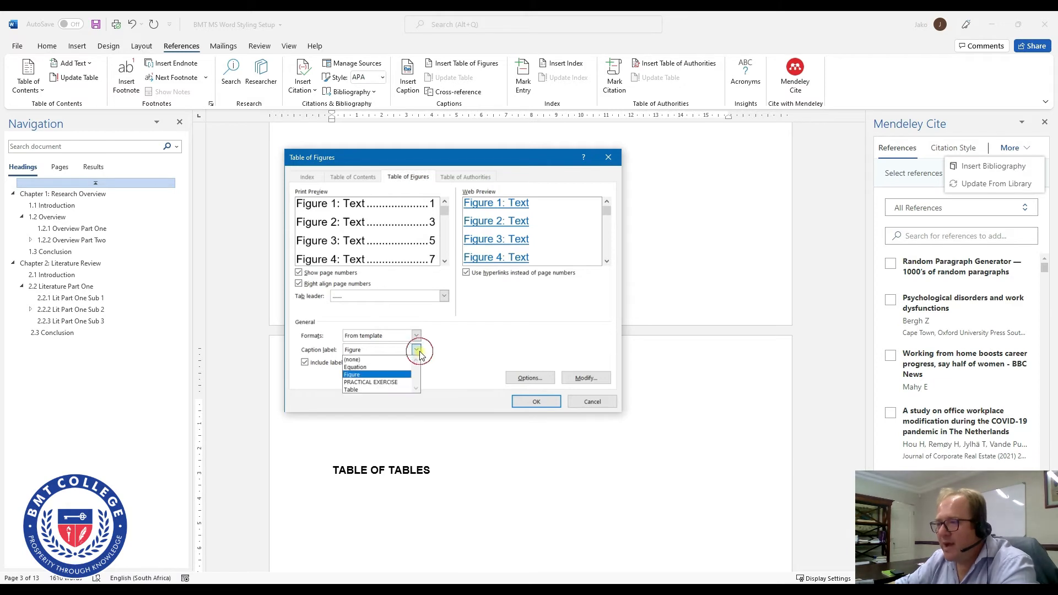
left_click(364, 376)
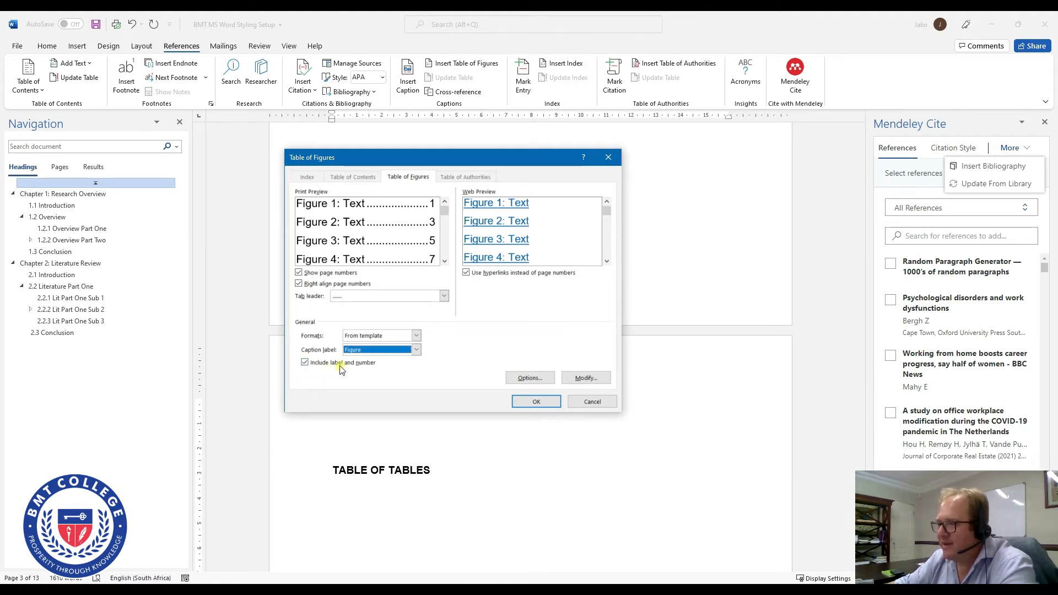
left_click(535, 402)
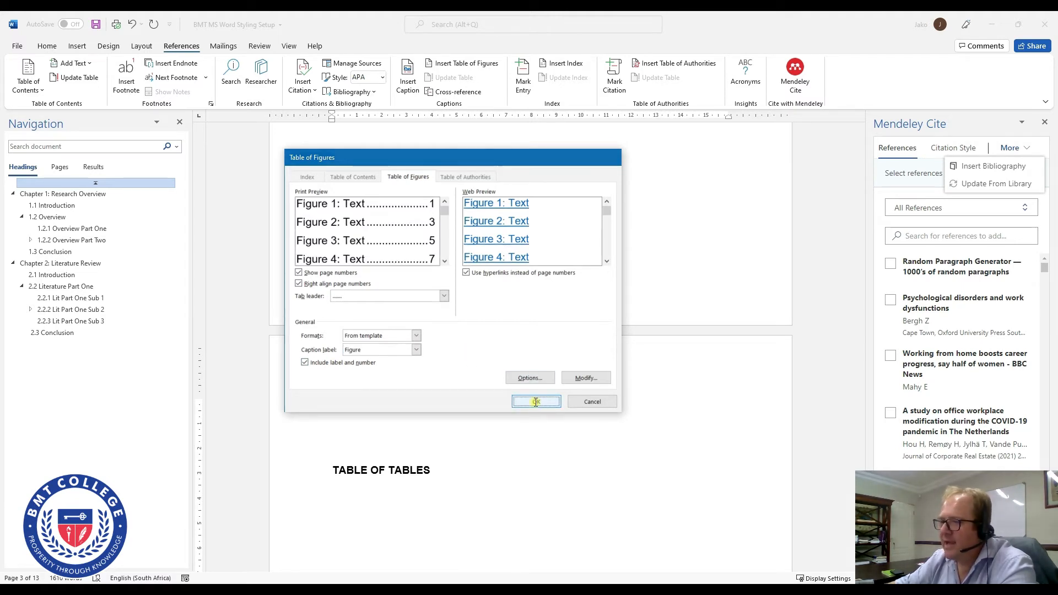
Insert a table of figures with the Table caption label under the TABLE OF TABLES heading and remove the empty line above it.
scroll(529, 401, "down", 2)
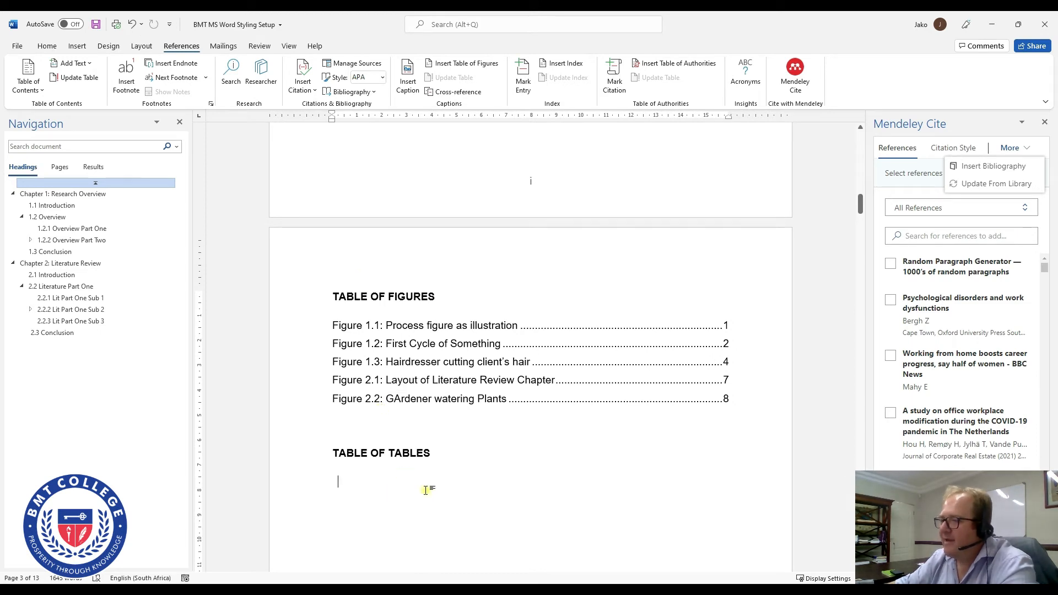
scroll(433, 491, "down", 2)
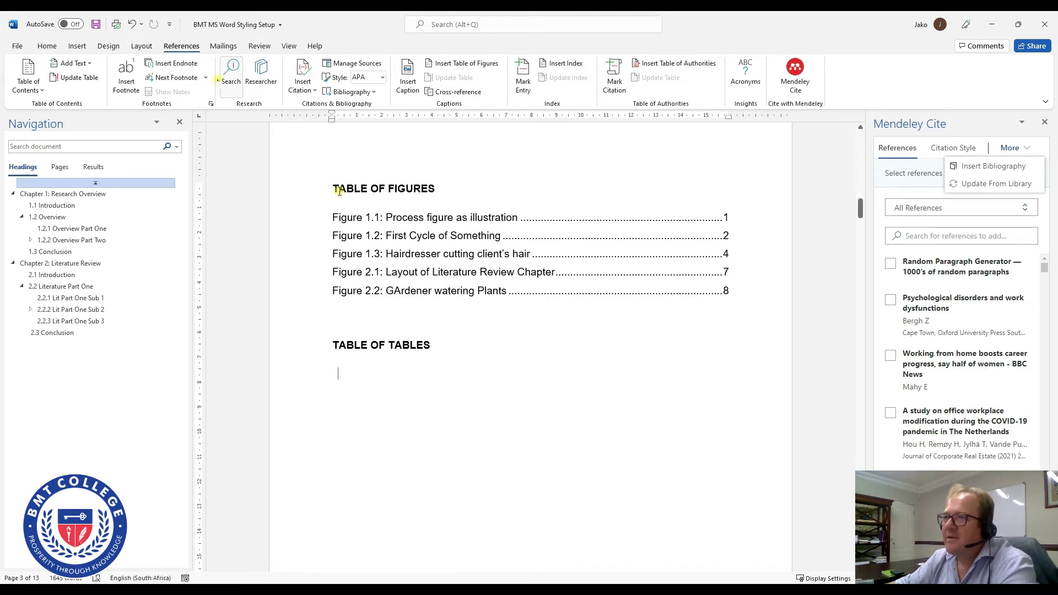
left_click(50, 48)
left_click(181, 46)
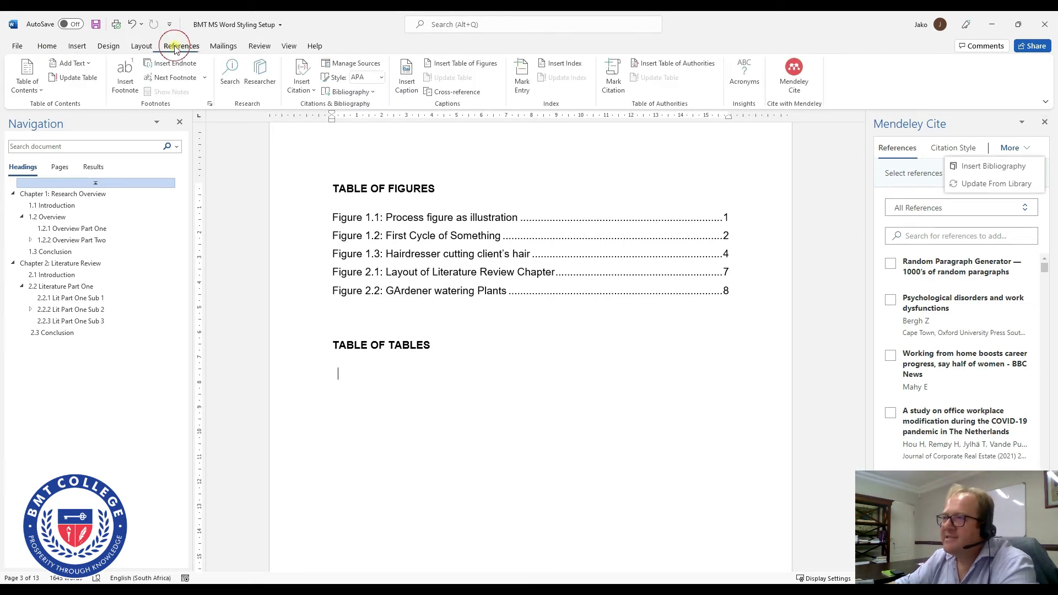
left_click(460, 65)
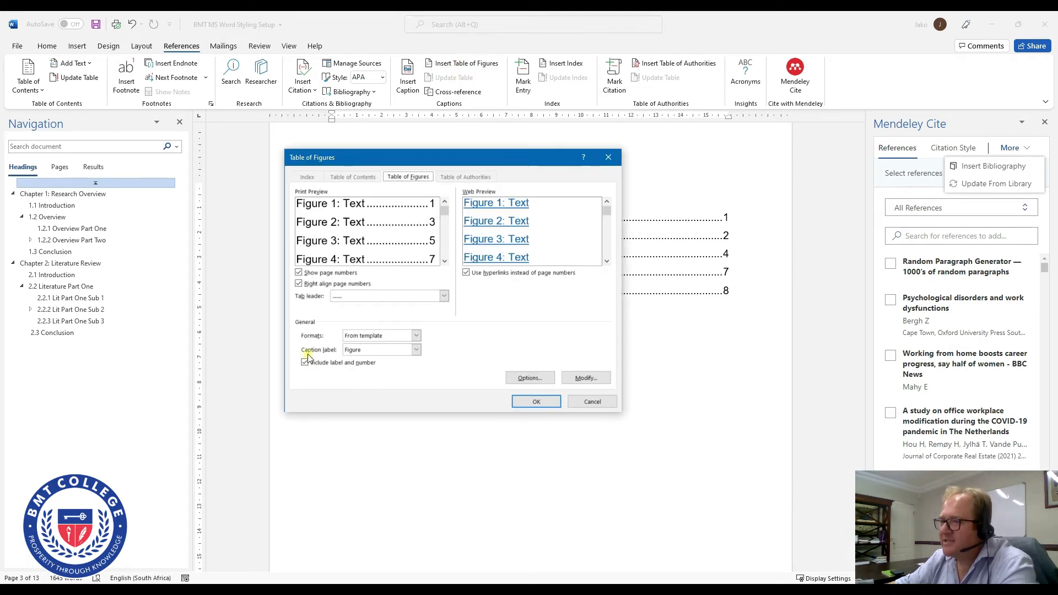
left_click(416, 350)
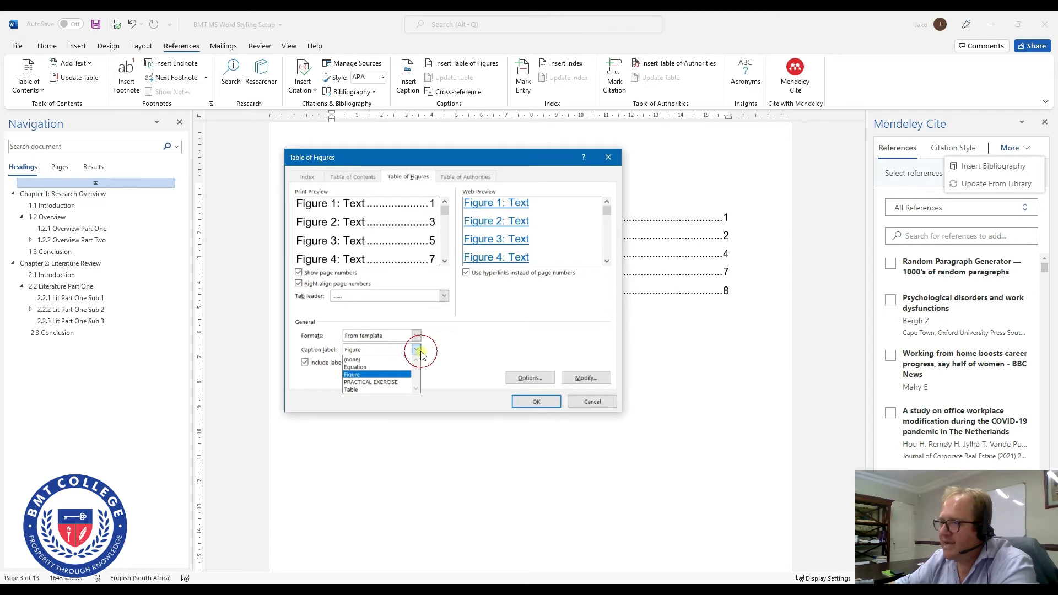
left_click(361, 390)
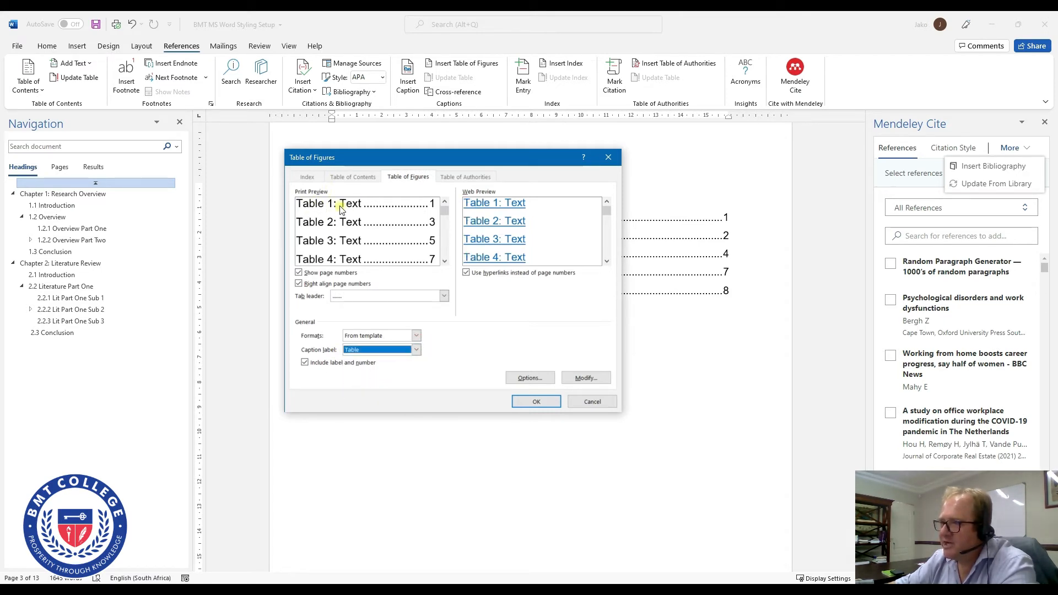
left_click(537, 402)
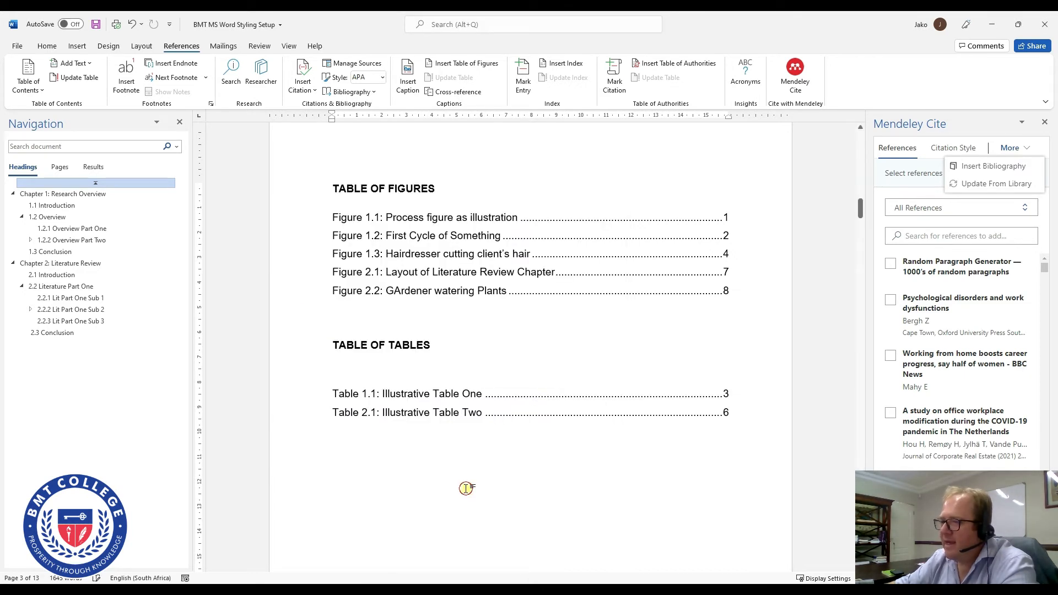
left_click(372, 372)
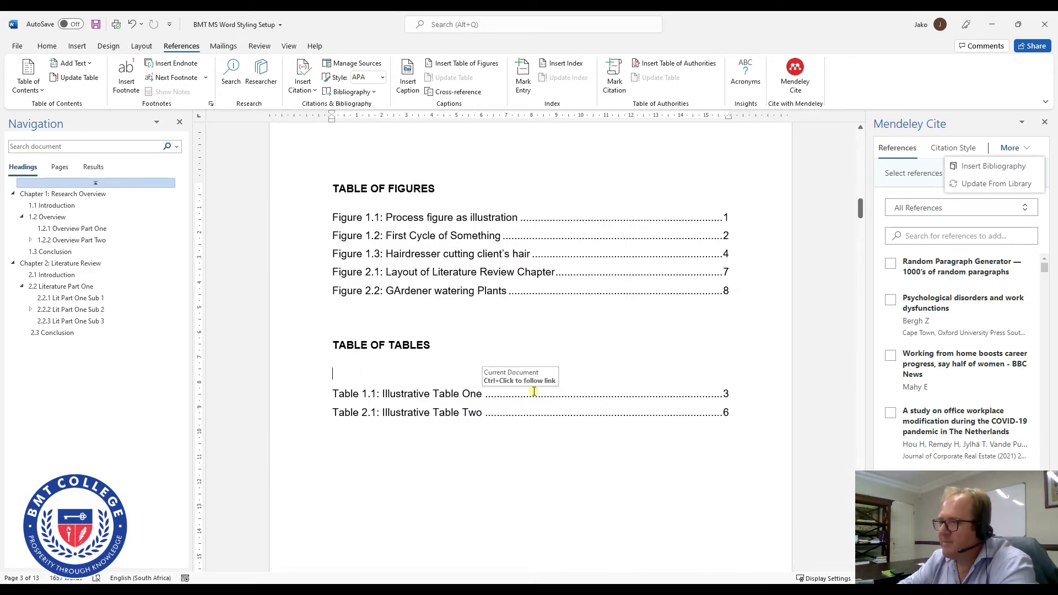
key("Delete")
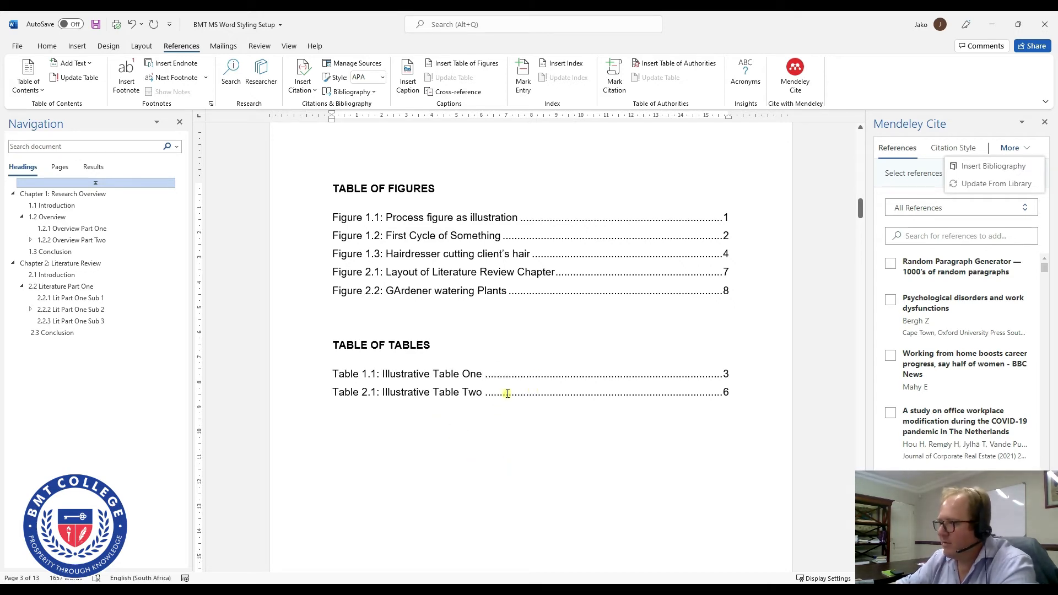
Review the page holding the table of figures and table of tables, its page numbering, and the current table of contents entries.
scroll(506, 393, "down", 3)
scroll(506, 393, "down", 1)
scroll(506, 393, "up", 5)
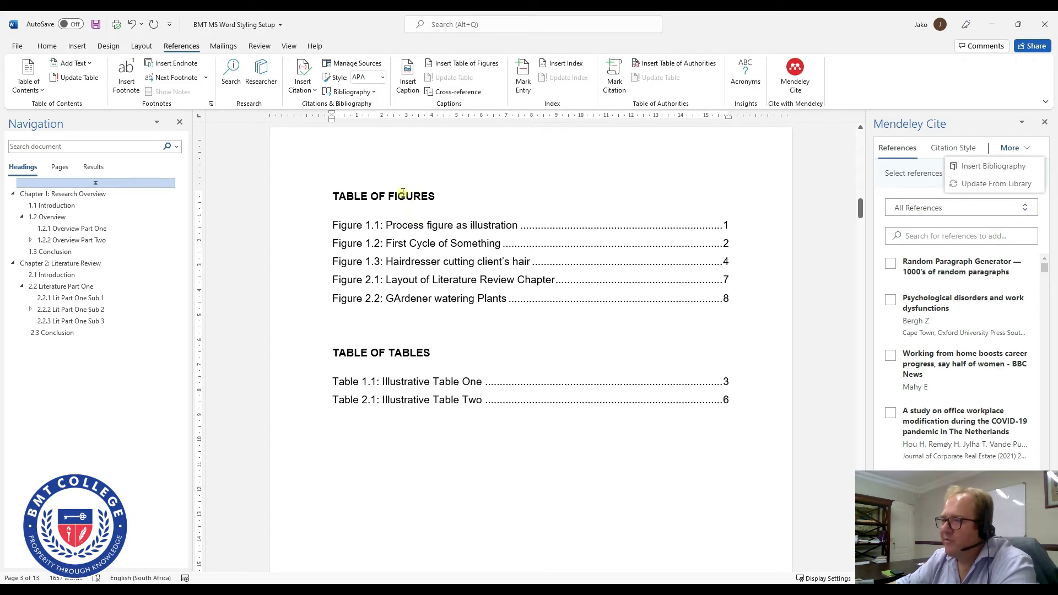
scroll(456, 495, "down", 5)
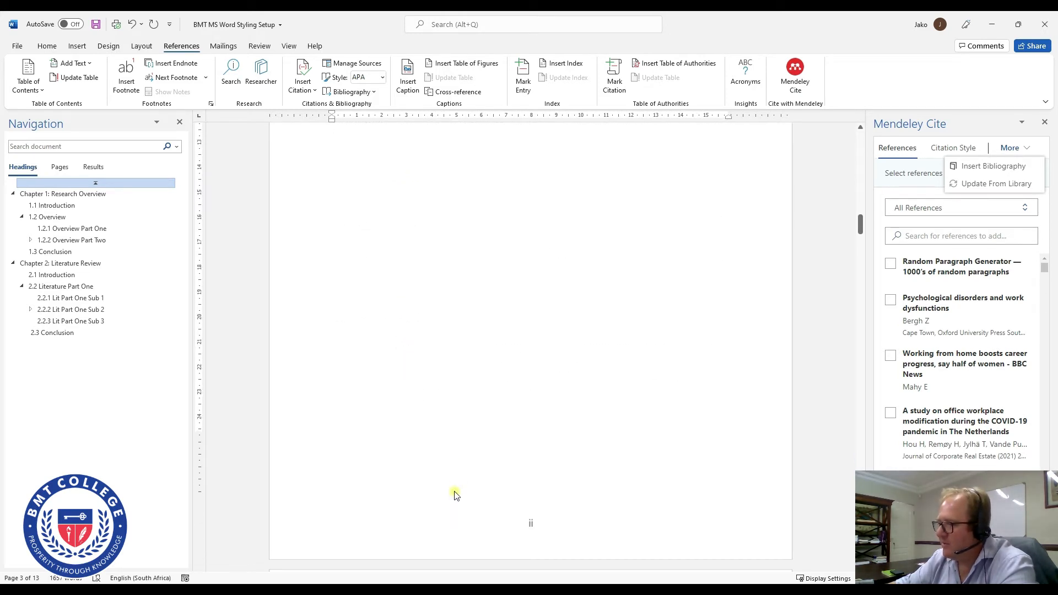
scroll(455, 494, "down", 5)
scroll(455, 493, "up", 10)
scroll(456, 491, "up", 10)
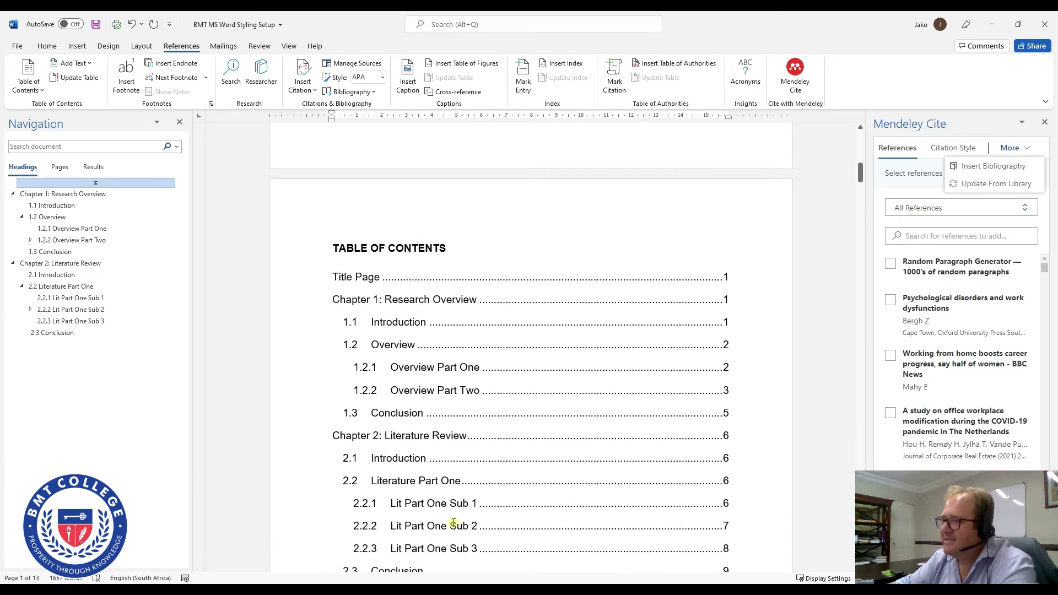
left_click(466, 259)
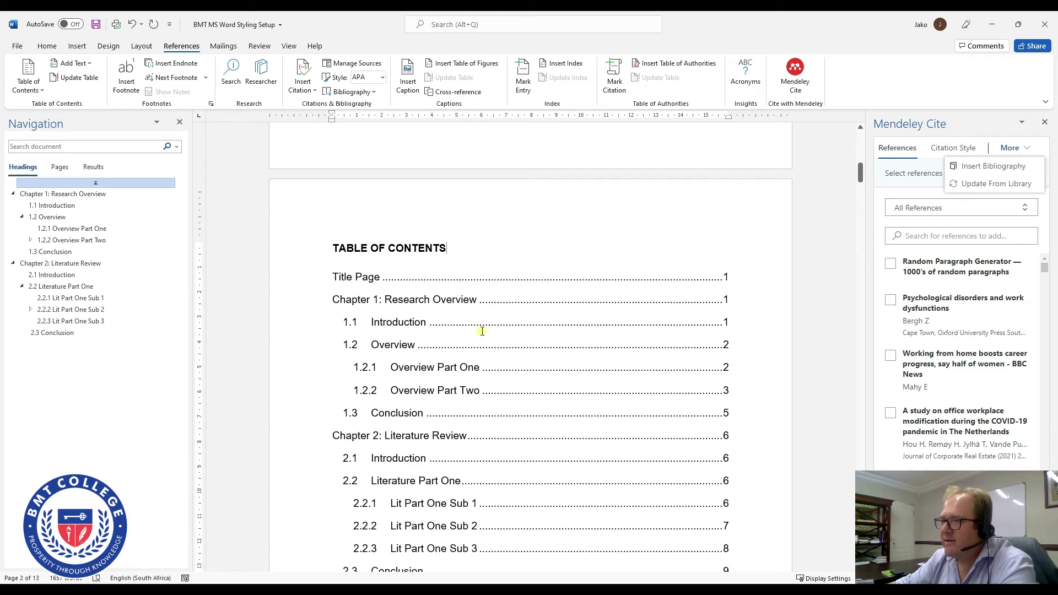
scroll(537, 488, "down", 3)
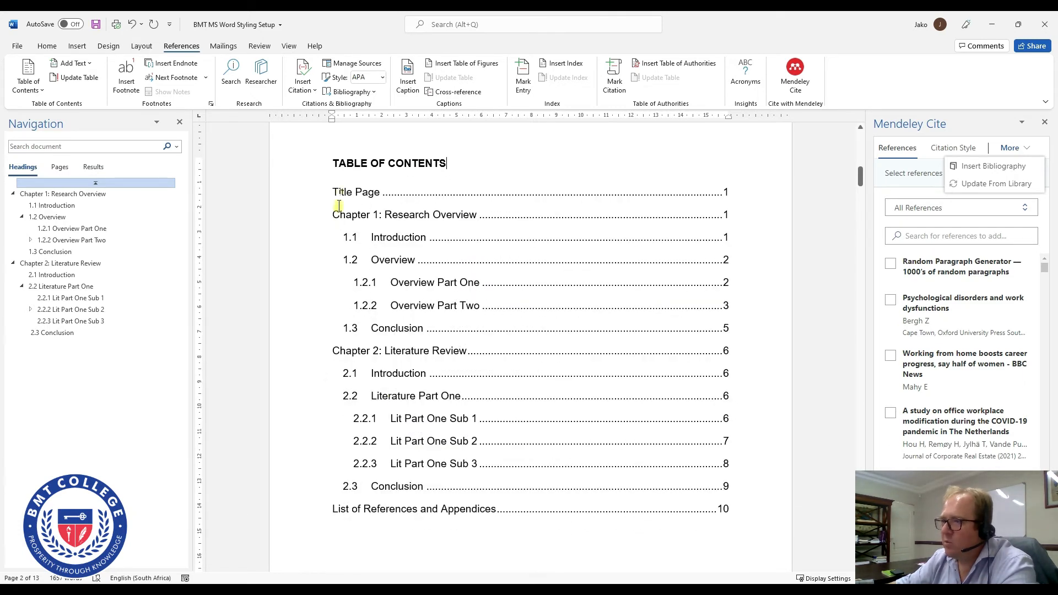
Update the table of contents field with the option to update the entire table.
left_click_drag(333, 191, 384, 191)
left_click(460, 298)
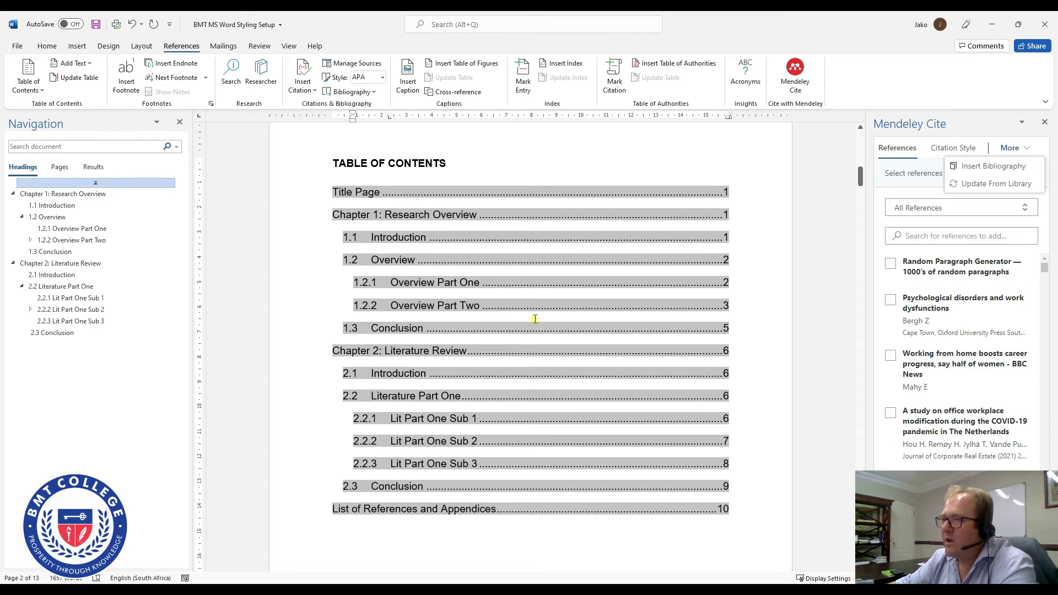
right_click(416, 314)
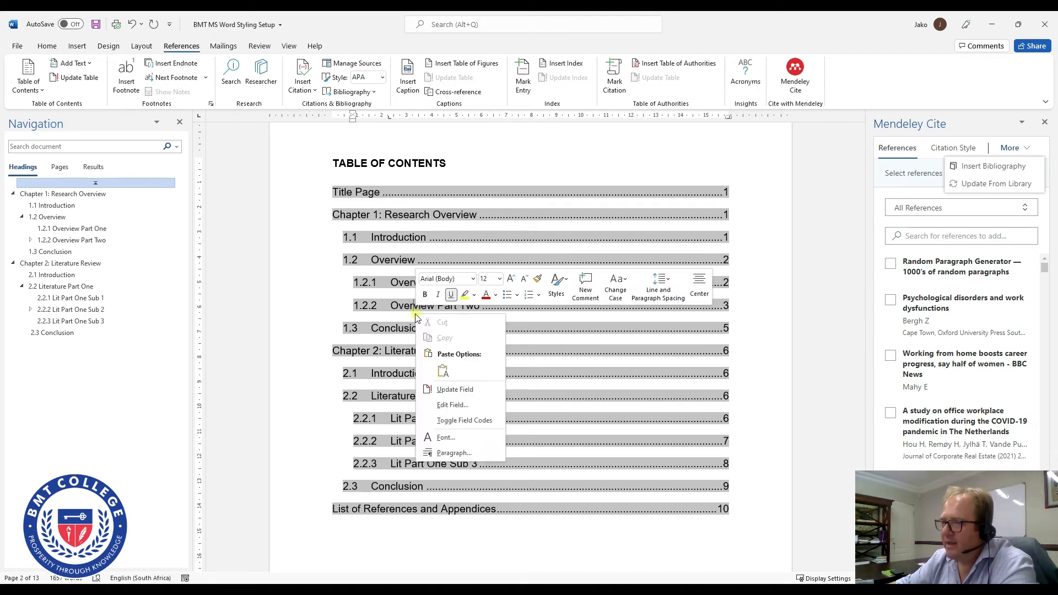
left_click(471, 392)
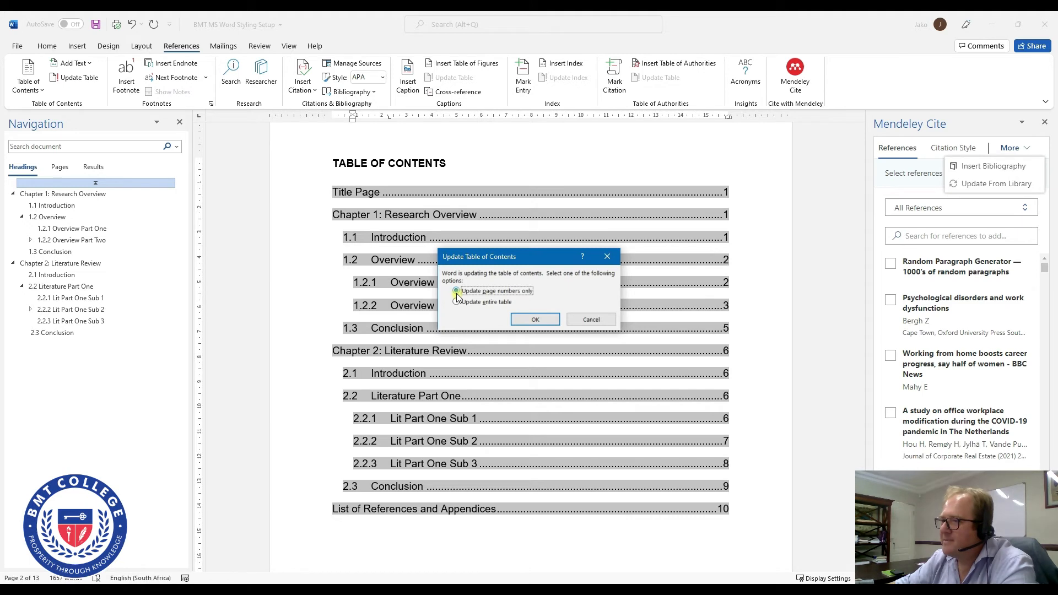
left_click(456, 303)
left_click(535, 321)
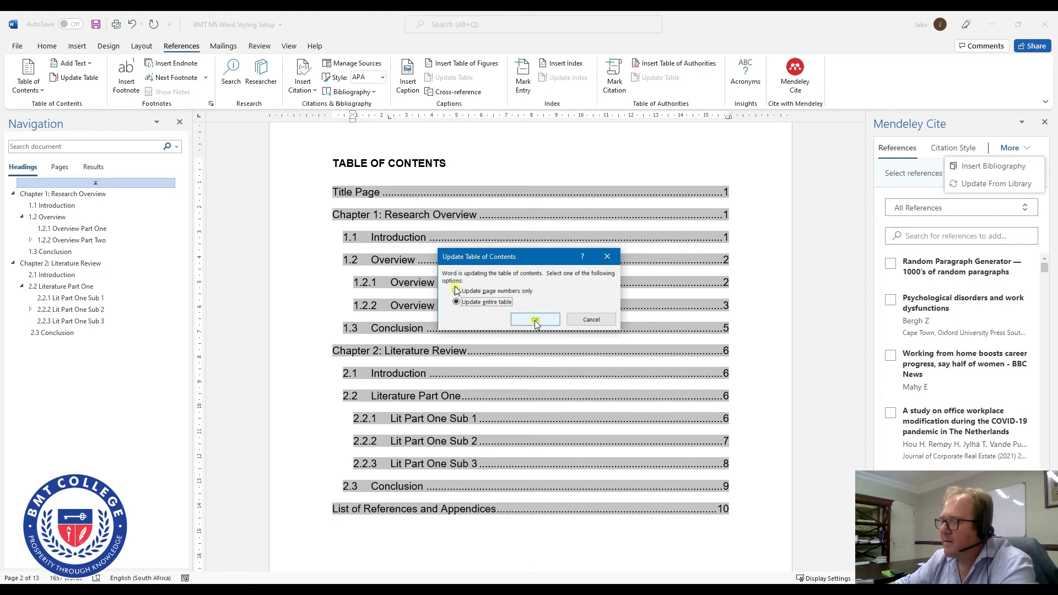
left_click(535, 321)
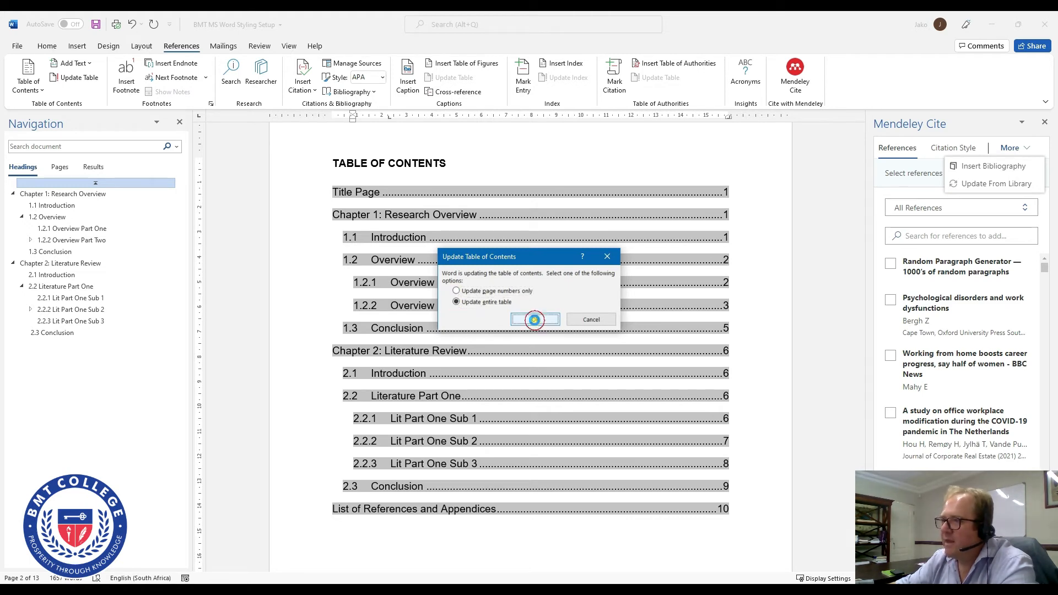
Examine the updated table of contents, comparing the Table of Contents, Table of Figures and Table of Tables entries with their headings and page numbers.
left_click(382, 189)
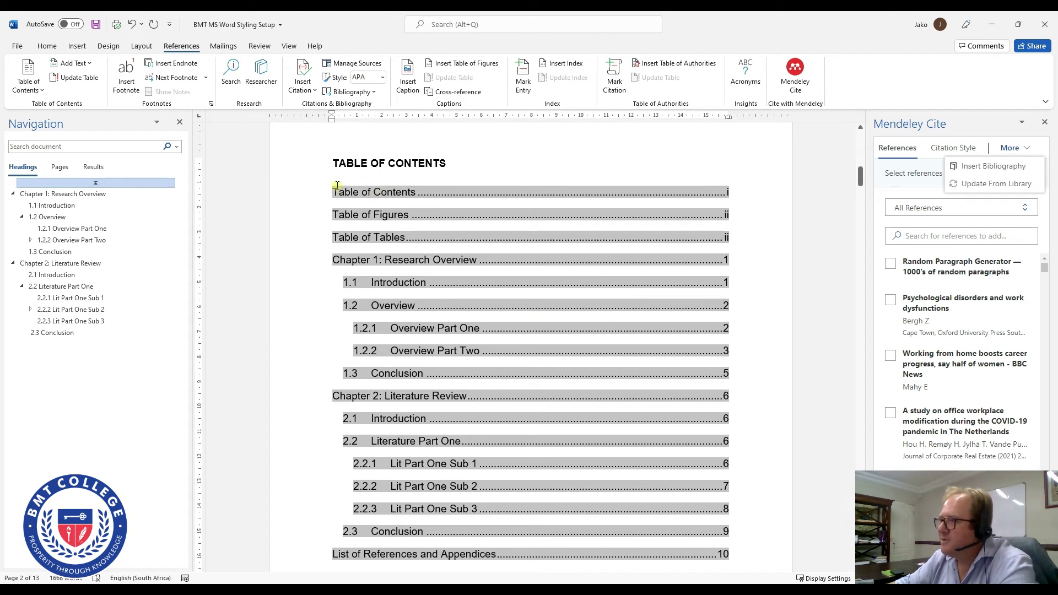
left_click(386, 217)
left_click(371, 164)
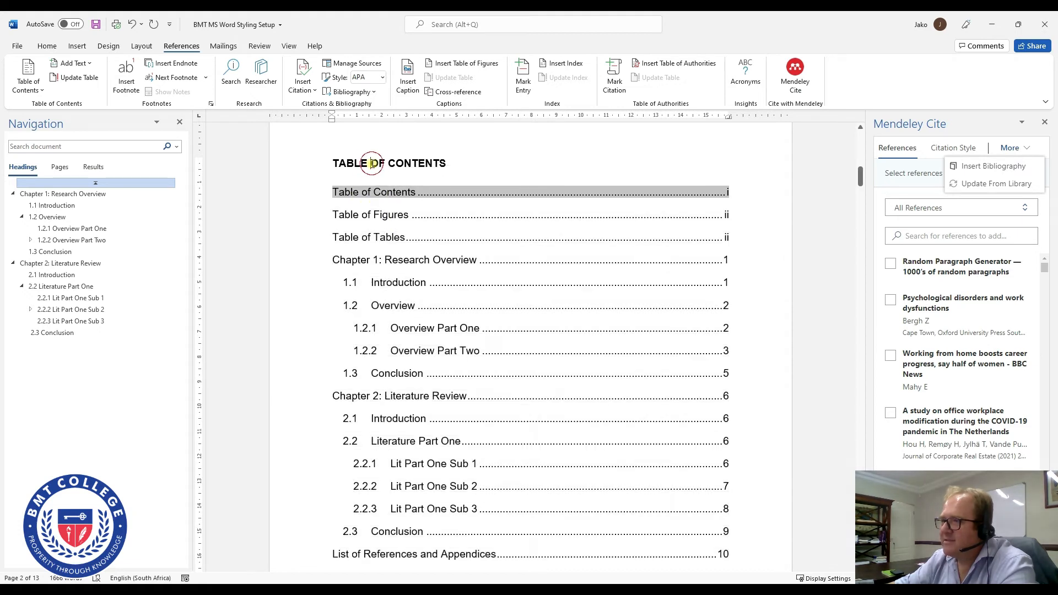
left_click_drag(446, 163, 325, 163)
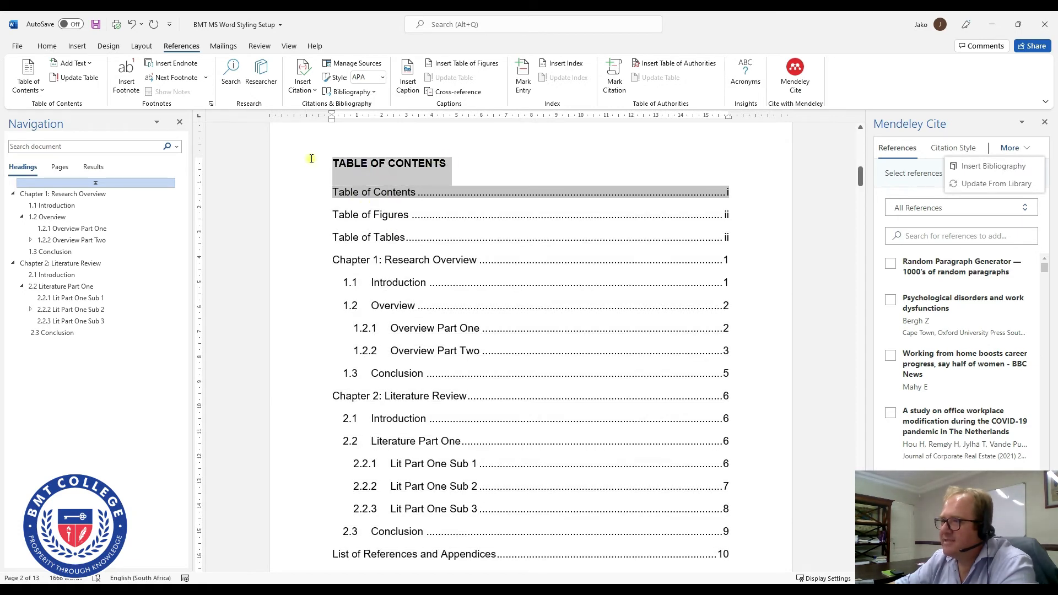
left_click(353, 215)
left_click_drag(332, 212, 402, 210)
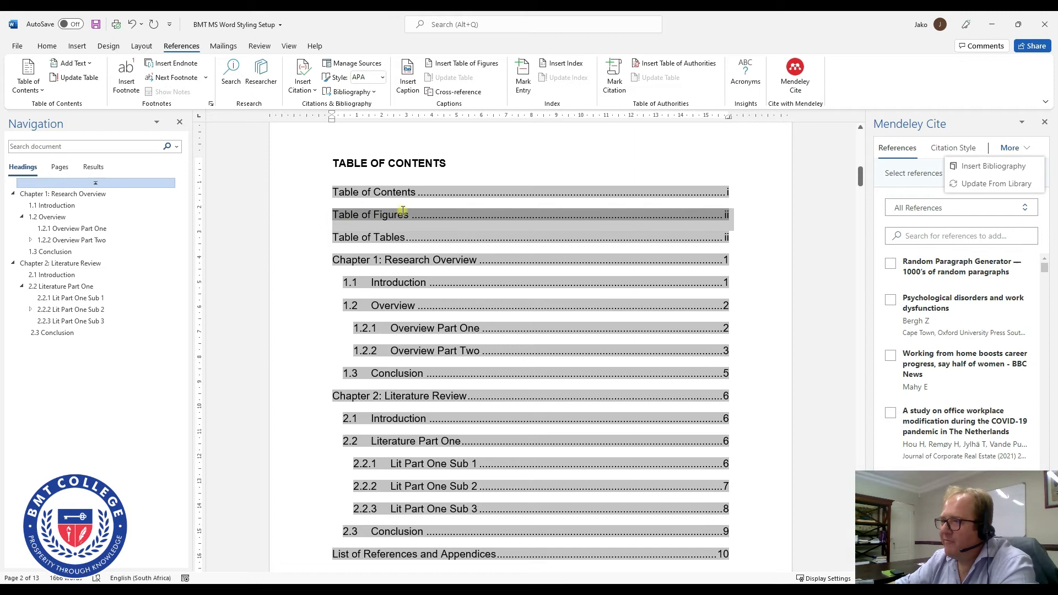
left_click(341, 236)
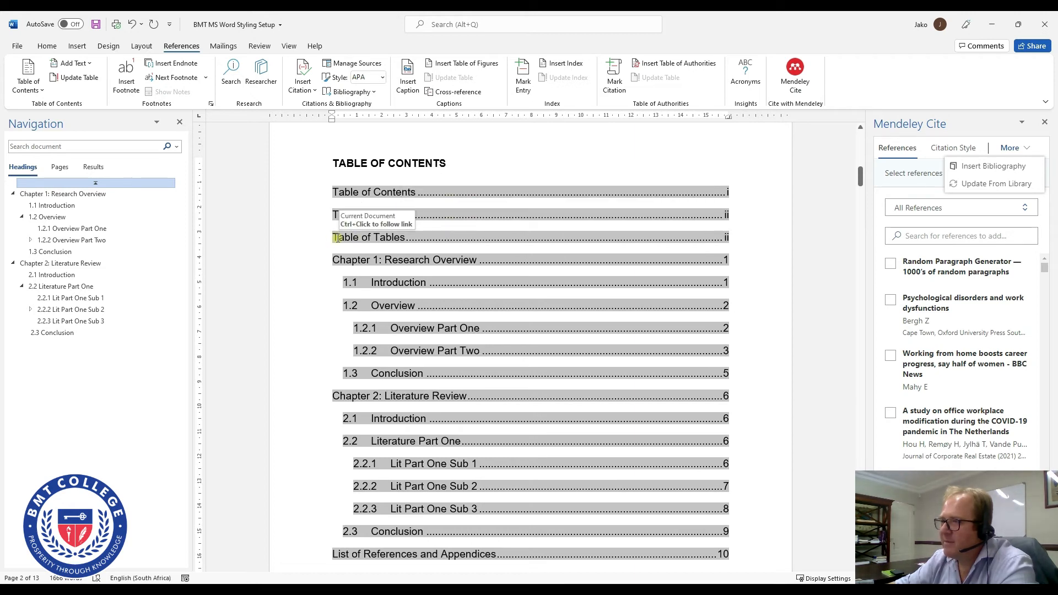
left_click(742, 190)
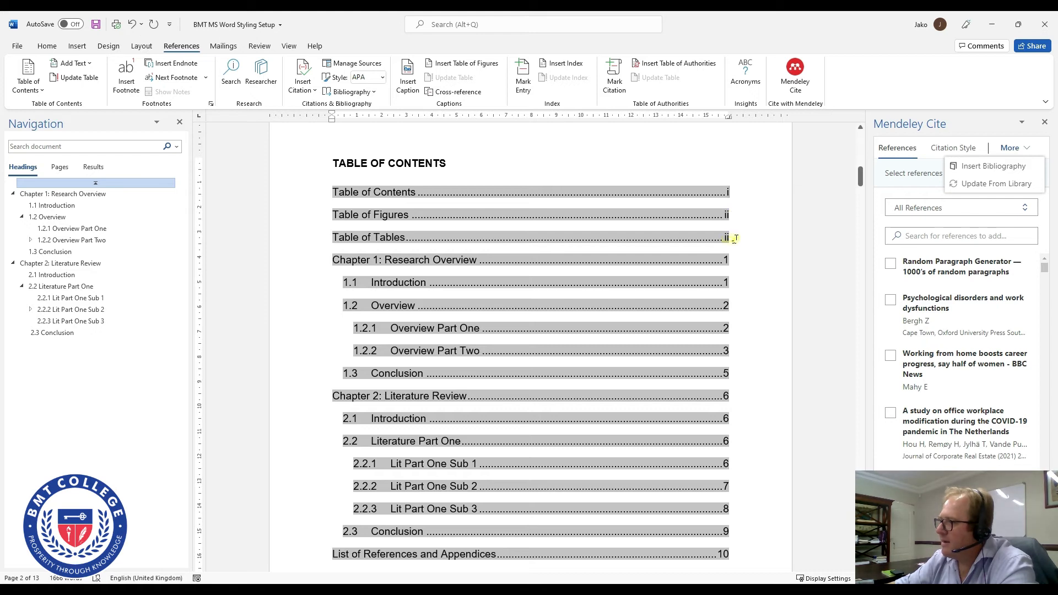
scroll(734, 239, "down", 3)
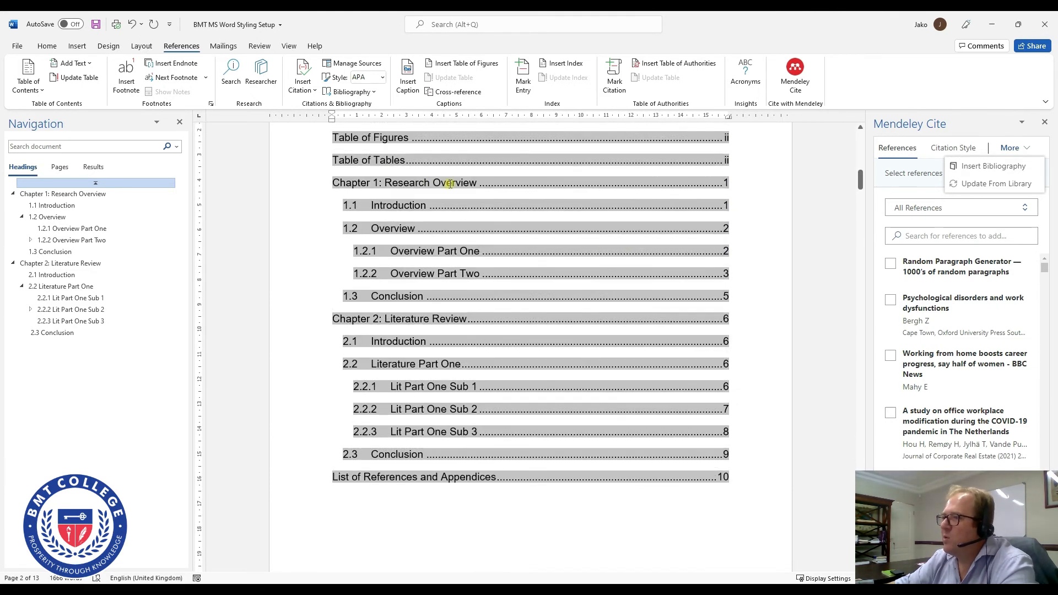
scroll(705, 184, "down", 1)
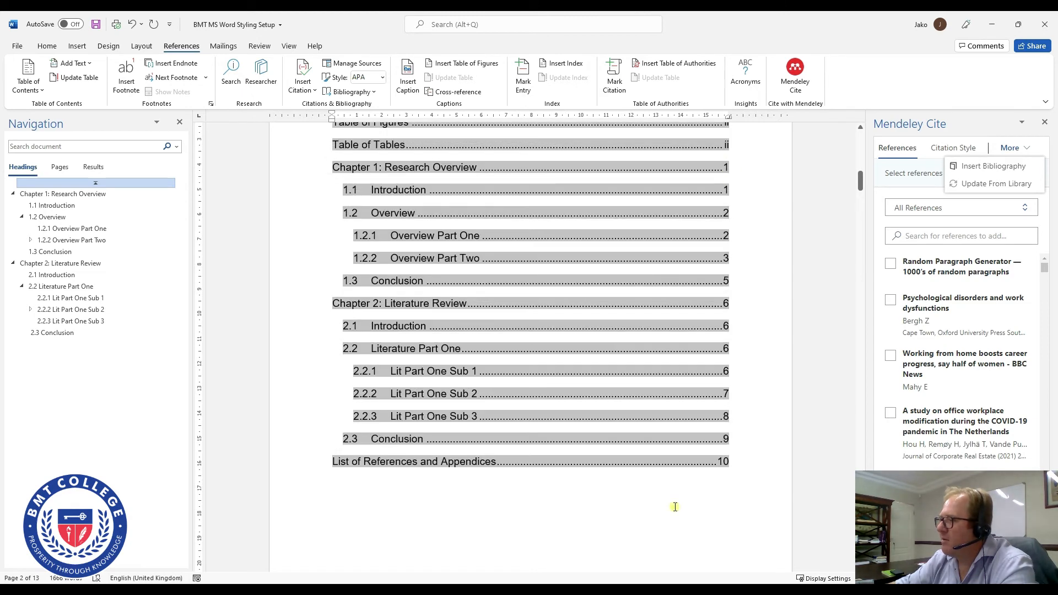
left_click(641, 502)
scroll(640, 499, "up", 5)
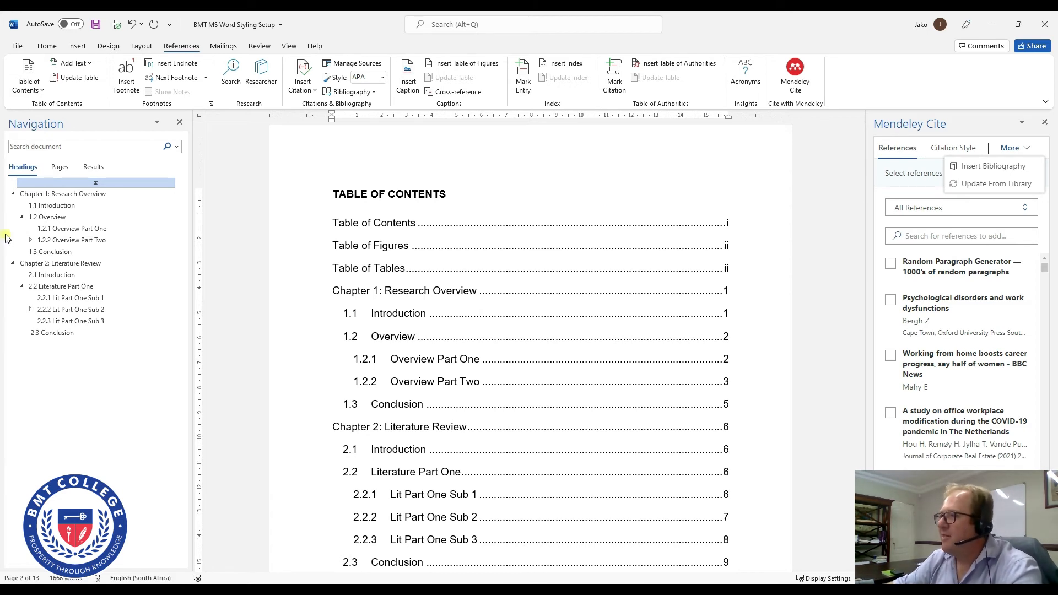
Look at the built-in bibliography options for the empty line under the LIST OF REFERENCES AND APPENDICES heading on the last page.
scroll(651, 350, "down", 8)
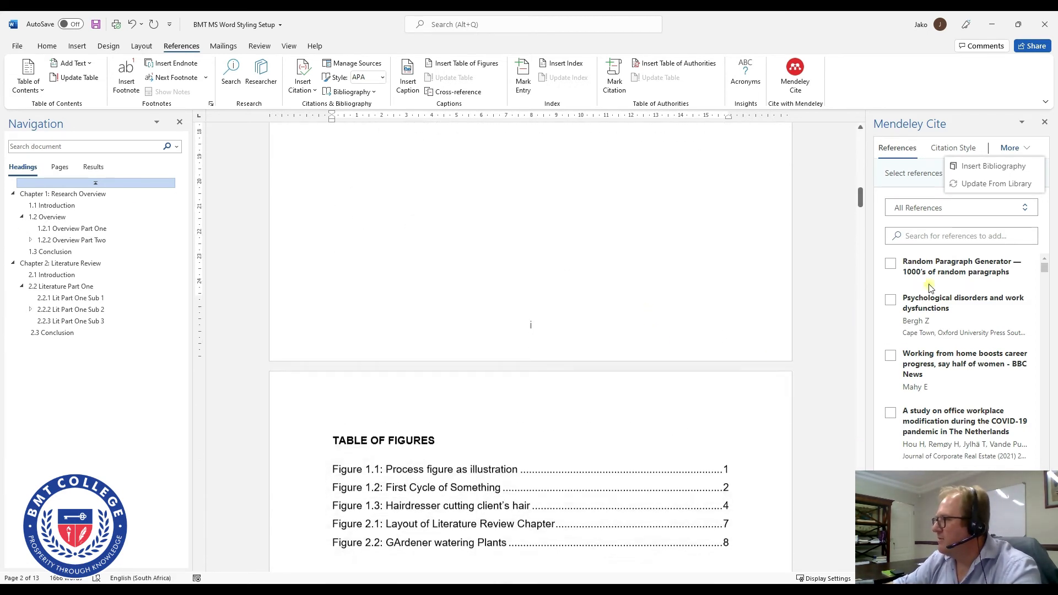
left_click_drag(861, 203, 849, 477)
left_click(656, 404)
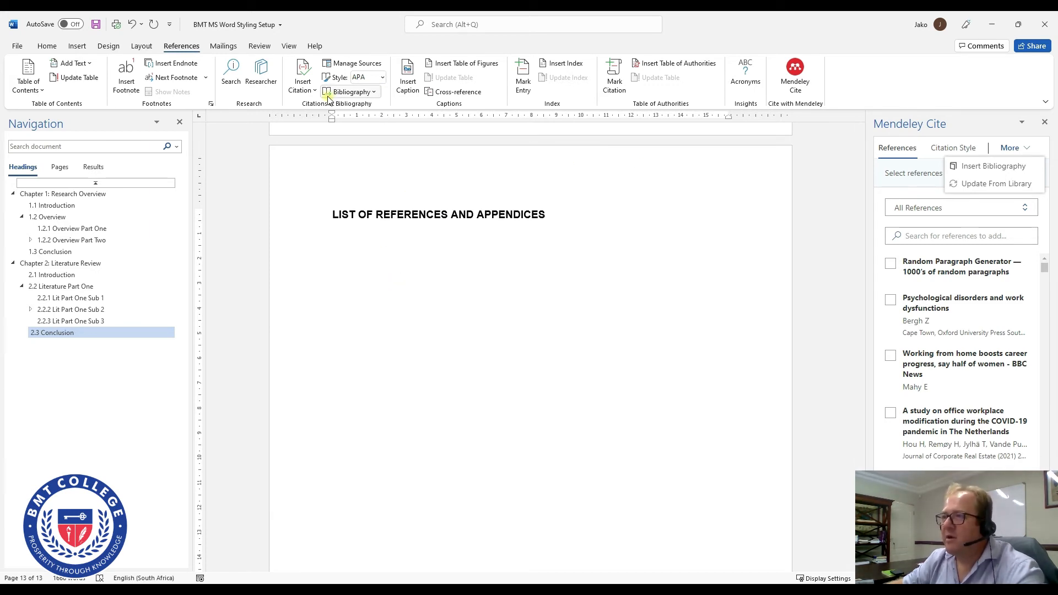
left_click(374, 92)
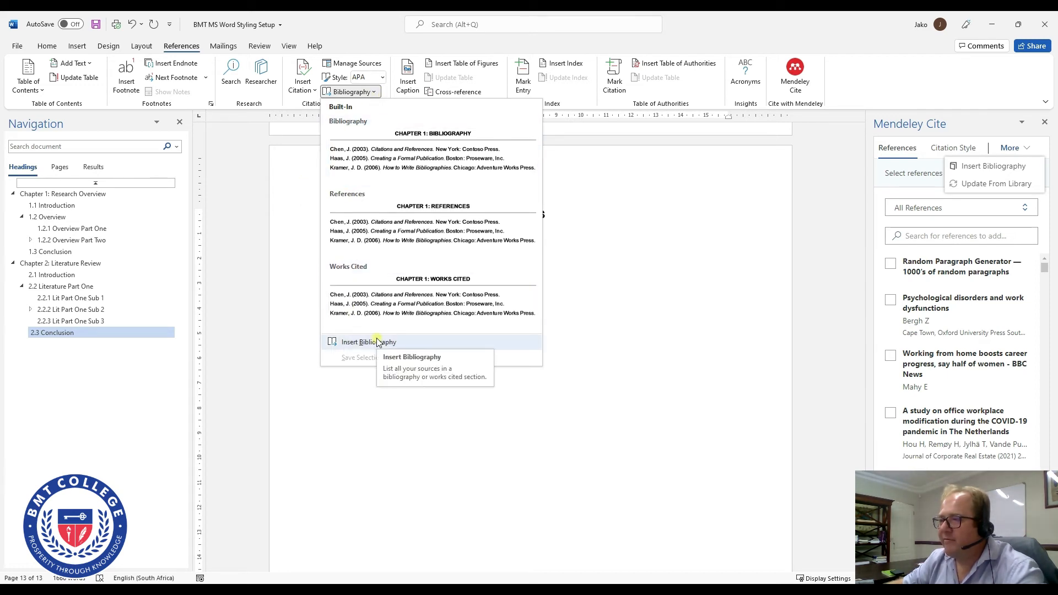
left_click(361, 242)
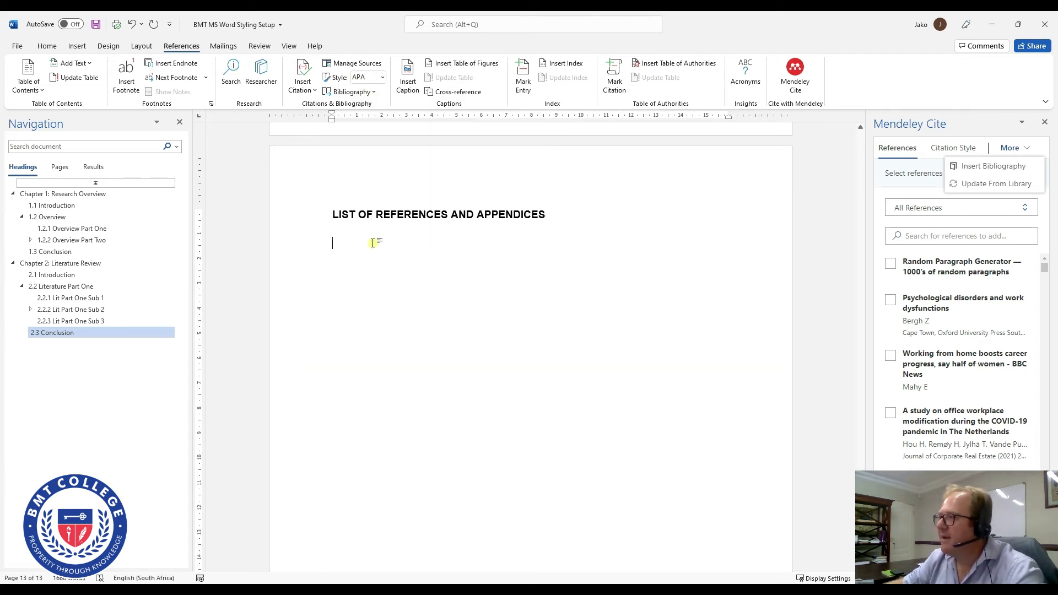
Insert the Mendeley Cite bibliography on the empty line under the LIST OF REFERENCES AND APPENDICES heading.
left_click(796, 89)
left_click(329, 245)
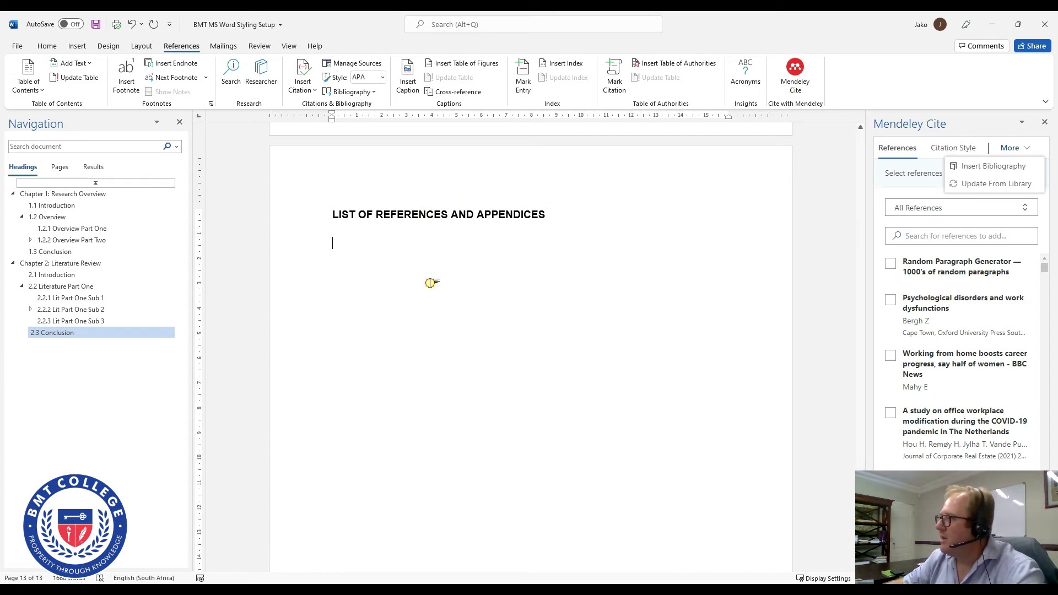
left_click(900, 153)
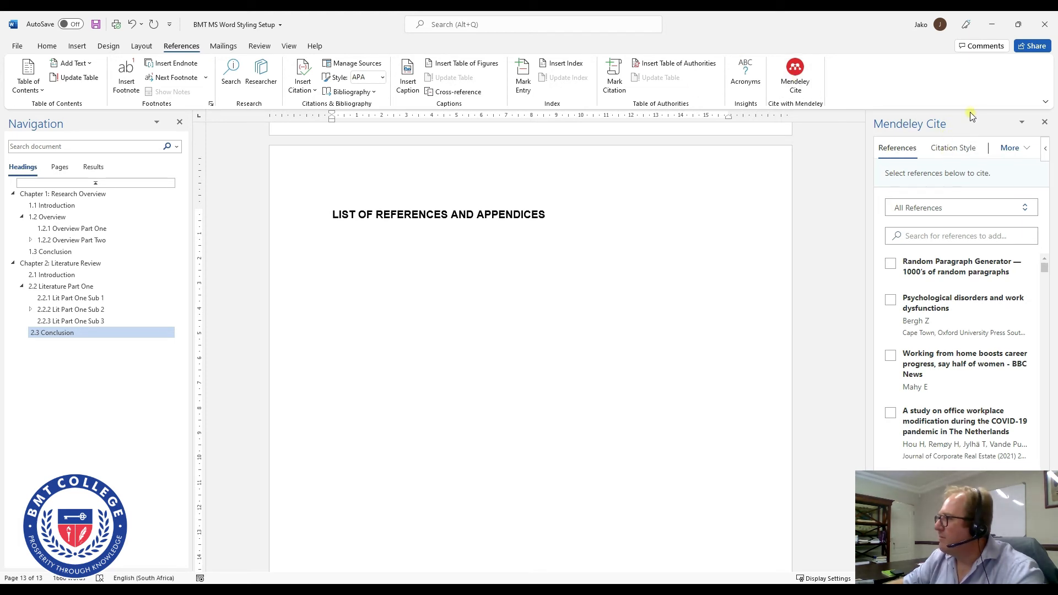
left_click(1023, 150)
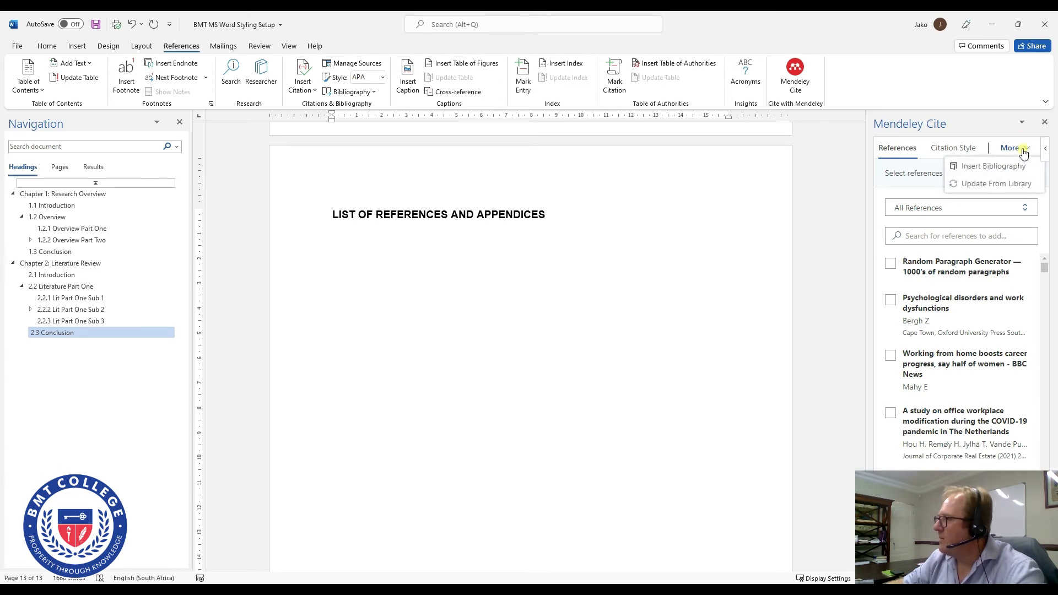
left_click(989, 167)
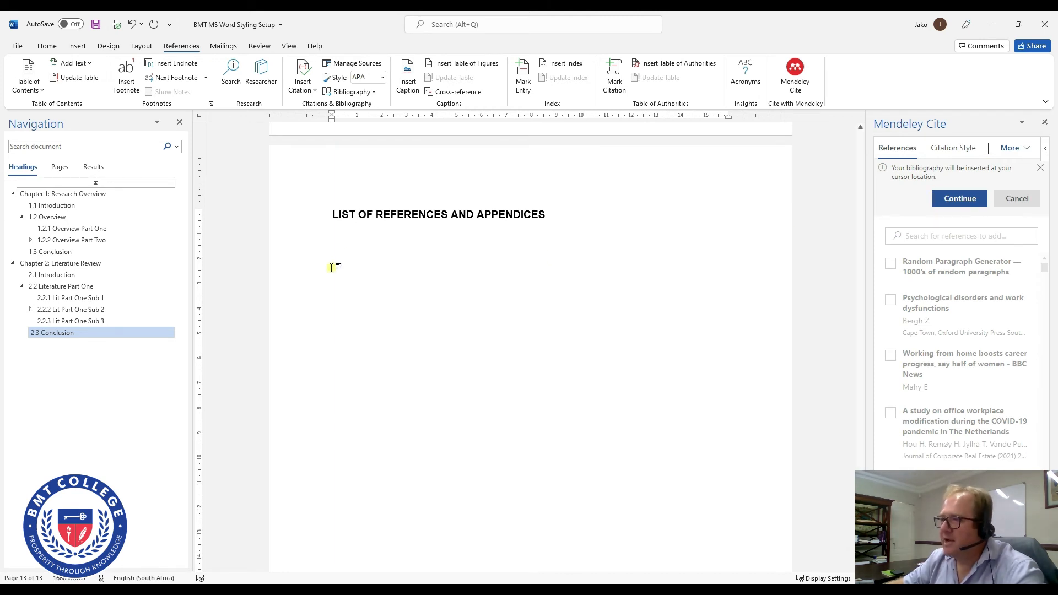
left_click(962, 199)
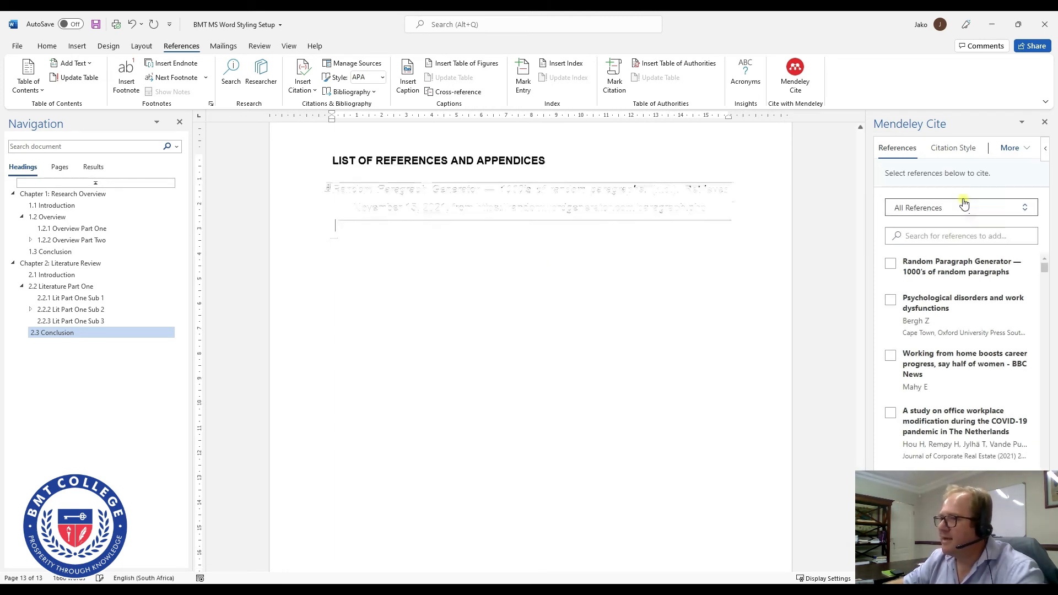
scroll(441, 297, "up", 1)
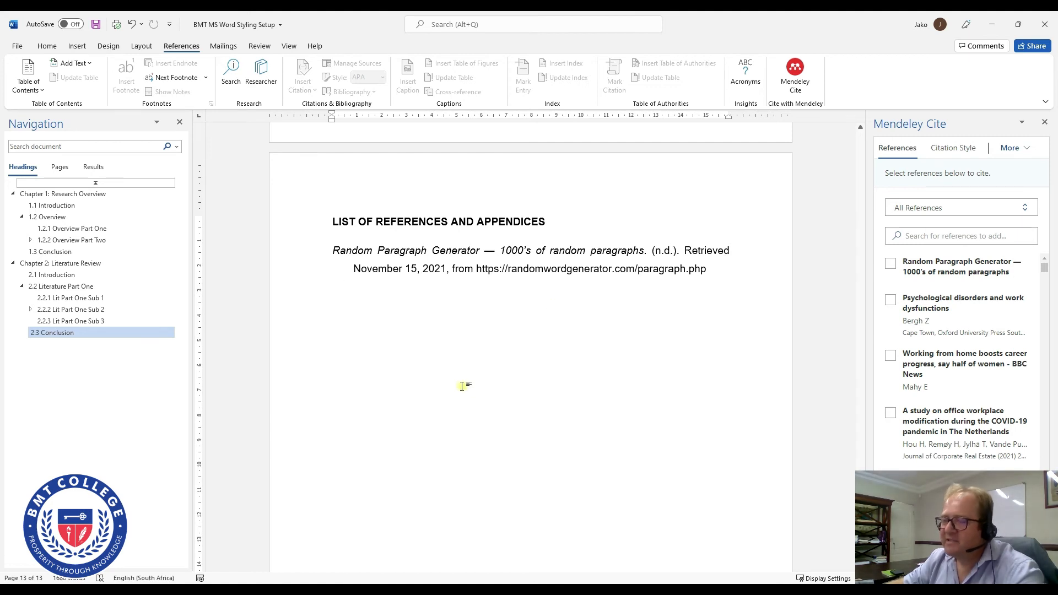
scroll(462, 386, "down", 1)
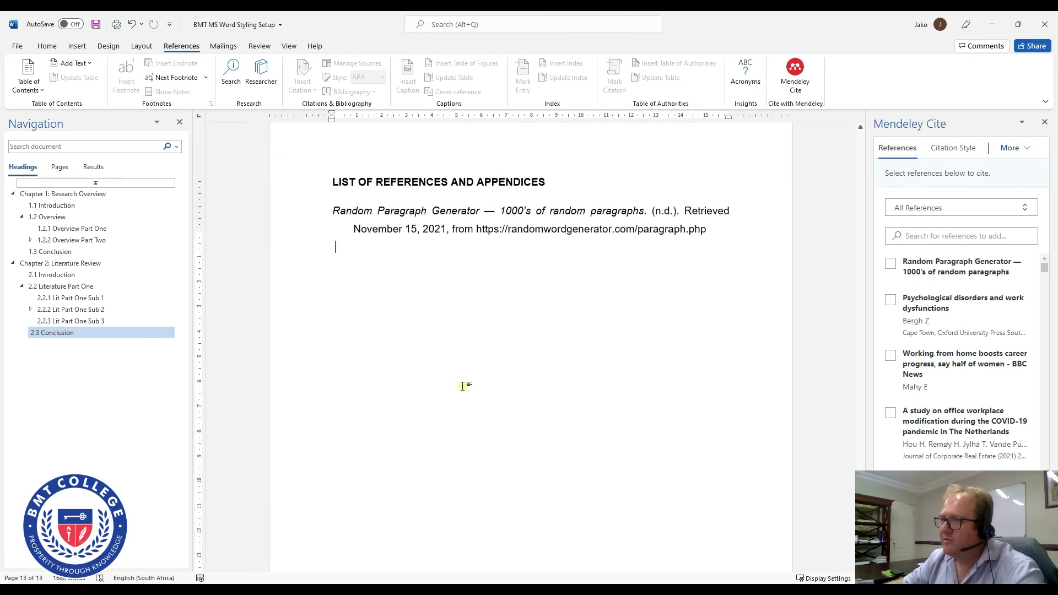
scroll(466, 389, "up", 9)
scroll(488, 419, "down", 4)
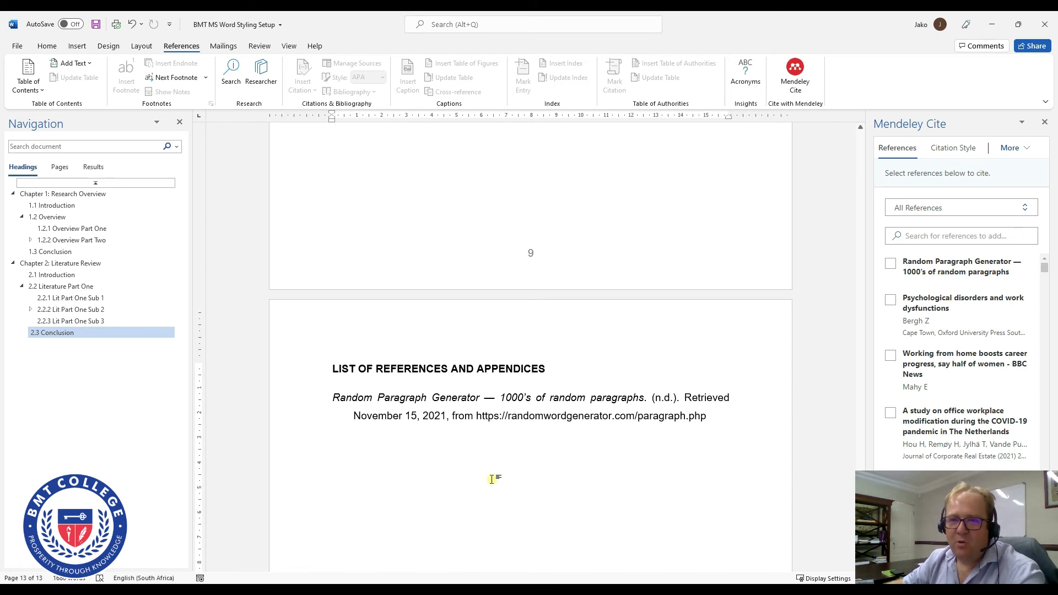
scroll(558, 444, "down", 3)
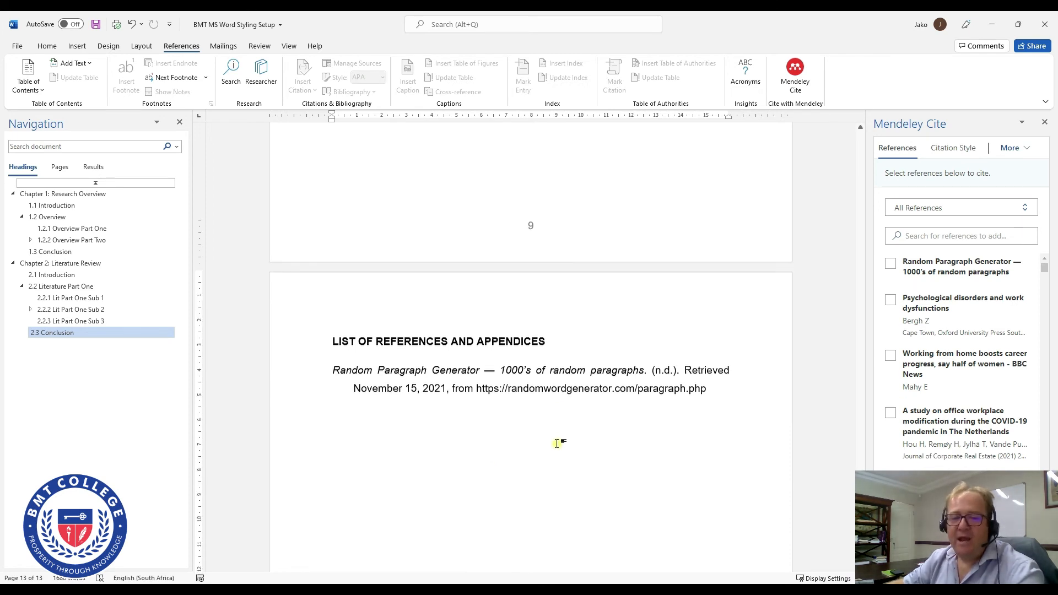